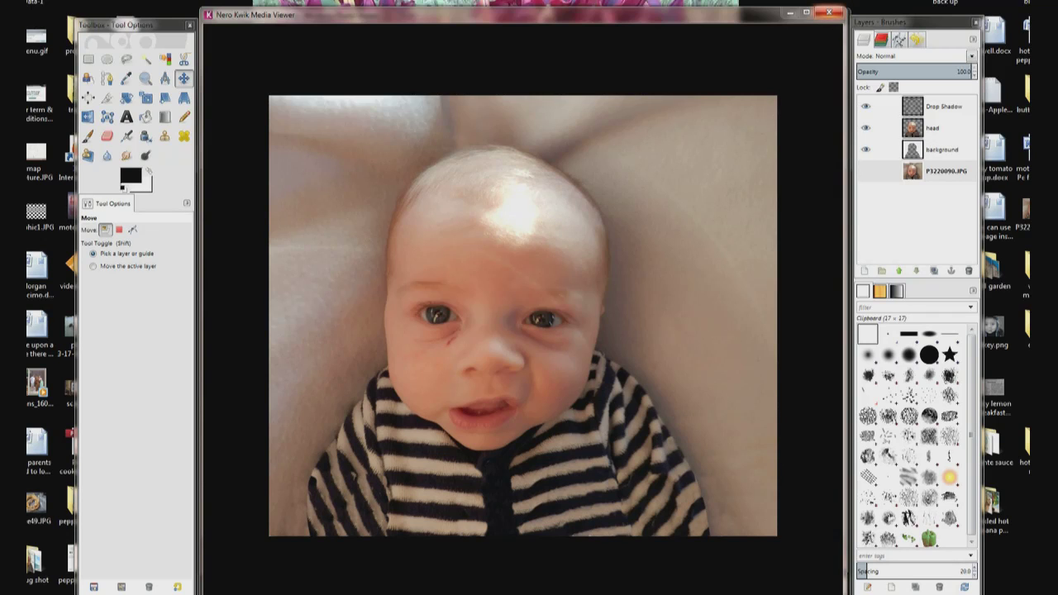
Close the two reference pictures and hide the Drop Shadow, head and background layers.
left_click(829, 12)
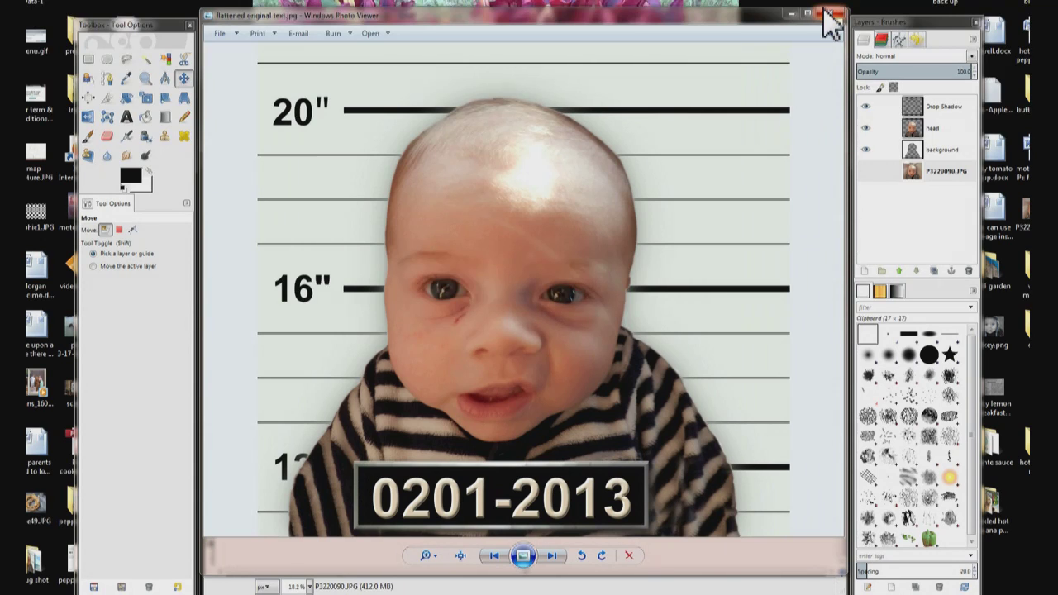
left_click(825, 12)
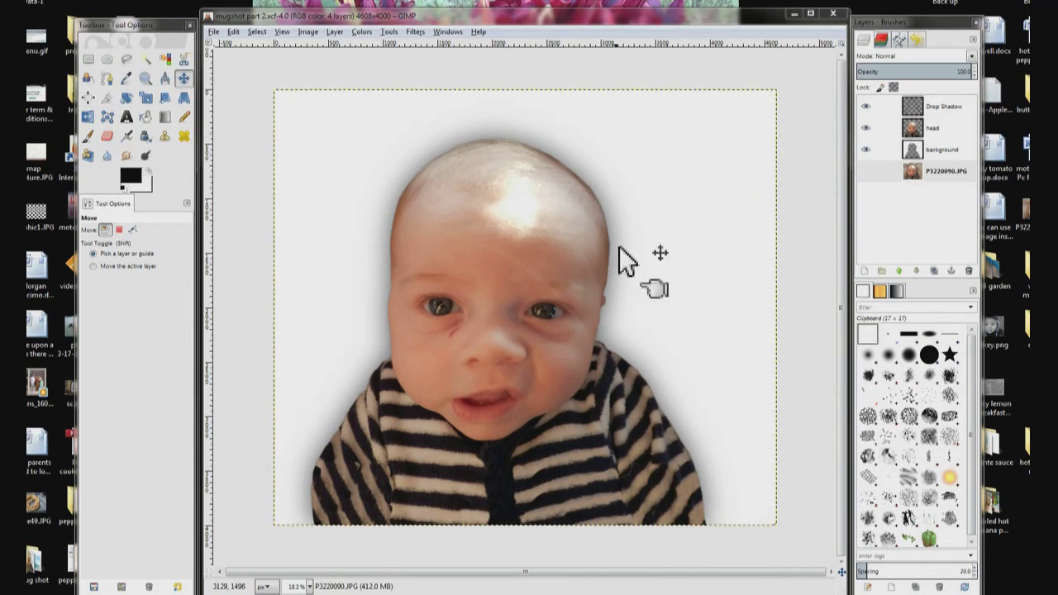
left_click(867, 106)
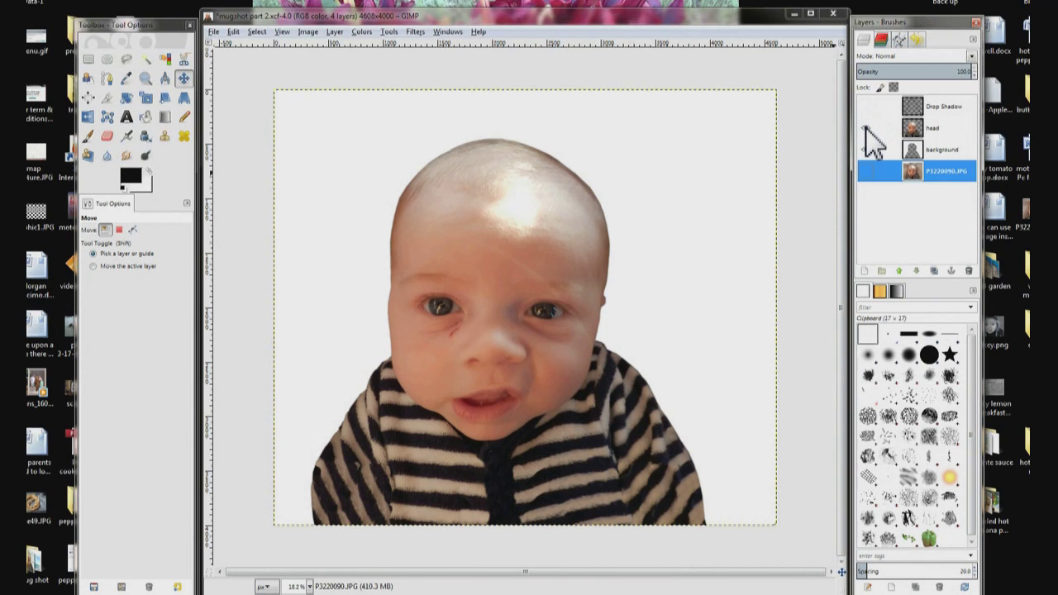
left_click(867, 127)
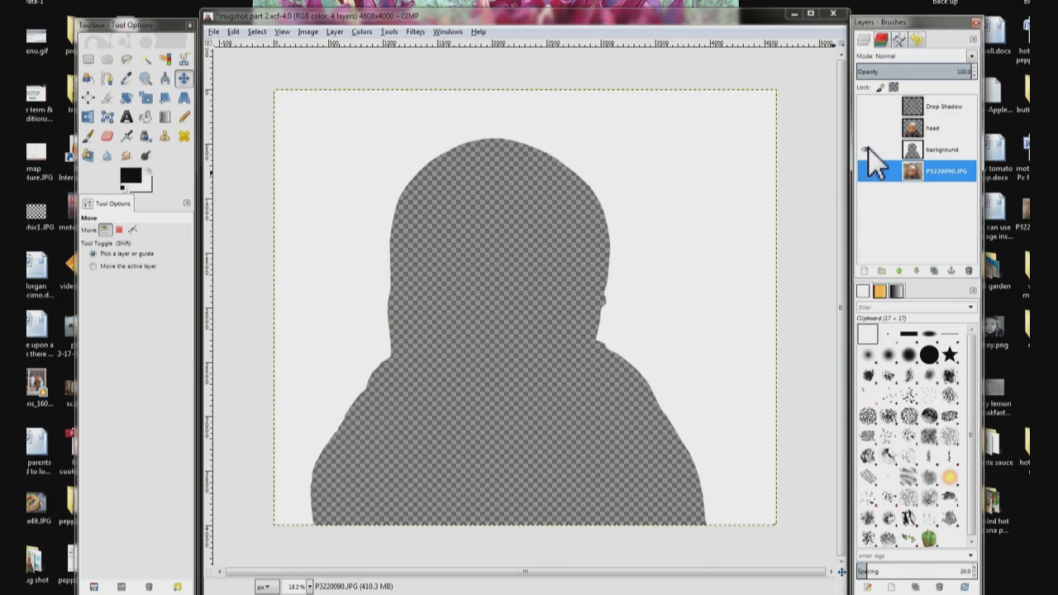
left_click(867, 150)
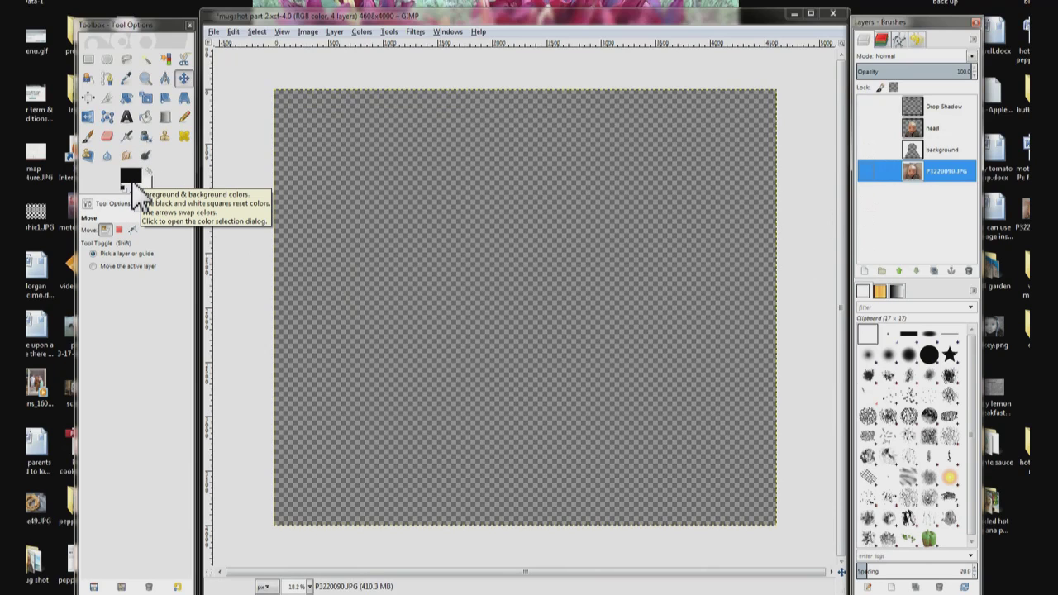
Check the black foreground color and create a 4608 × 10 px layer named nl1 filled with the foreground color.
left_click(135, 184)
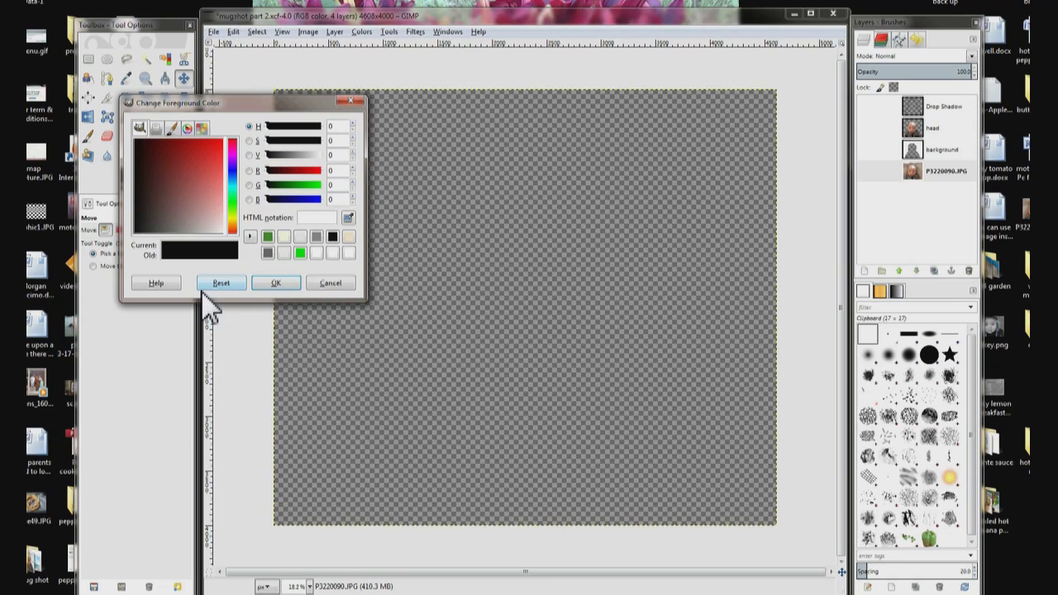
left_click(330, 284)
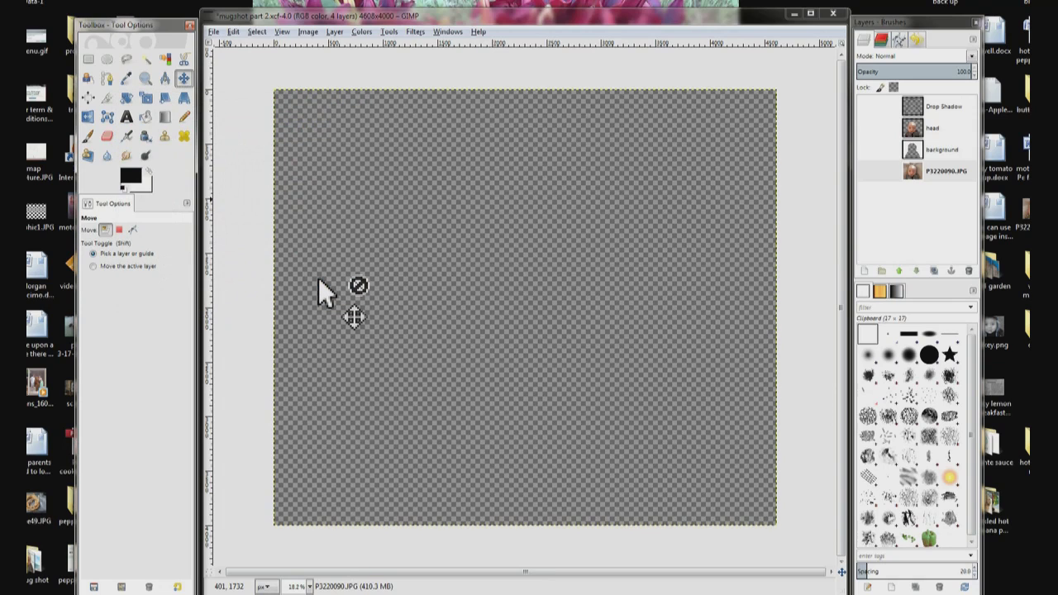
left_click_drag(319, 280, 851, 253)
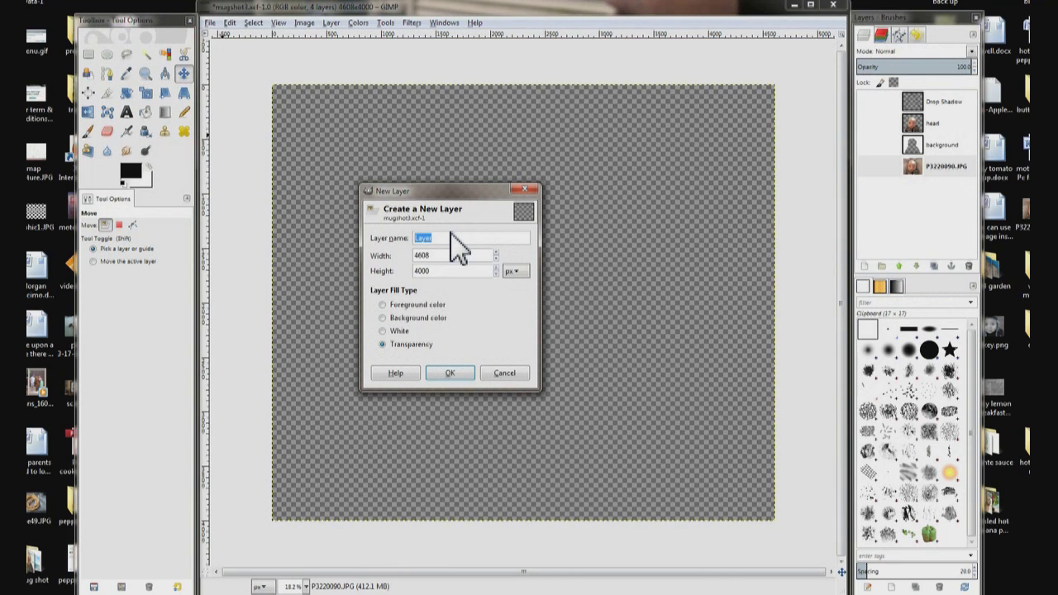
type("nl1")
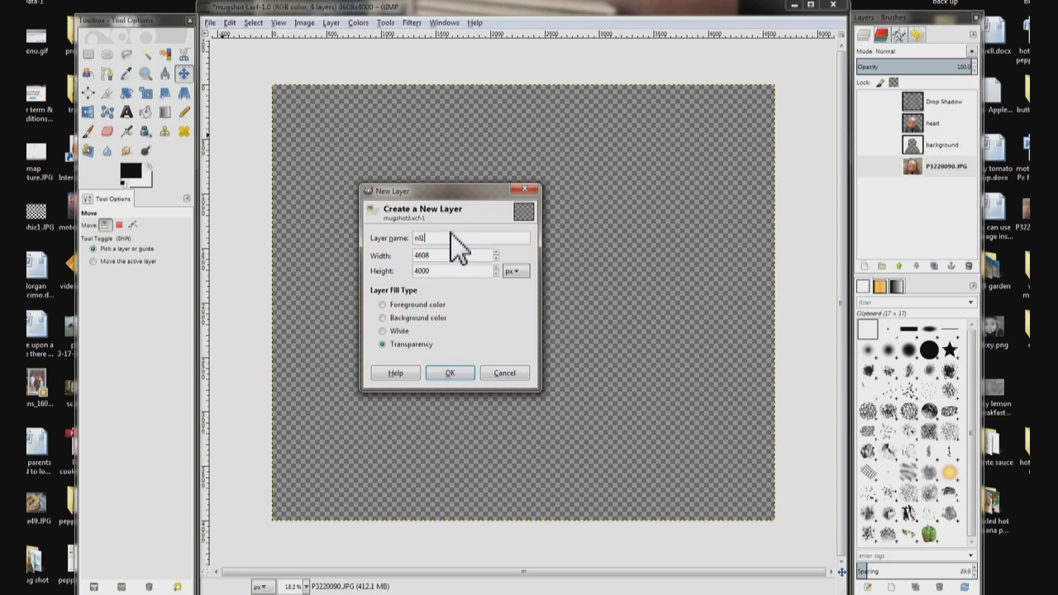
double_click(434, 272)
type("10")
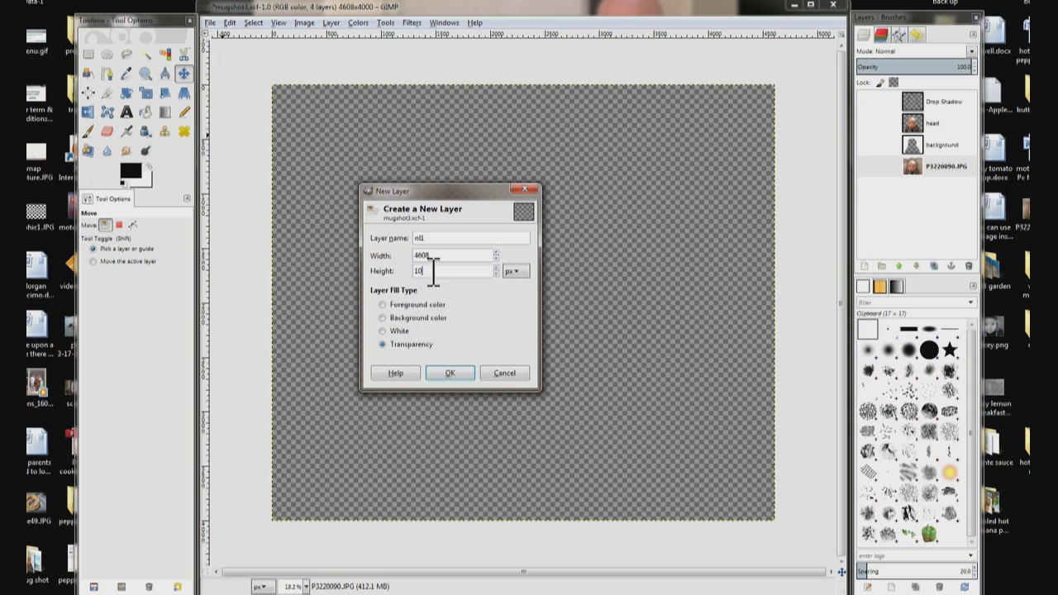
left_click(385, 303)
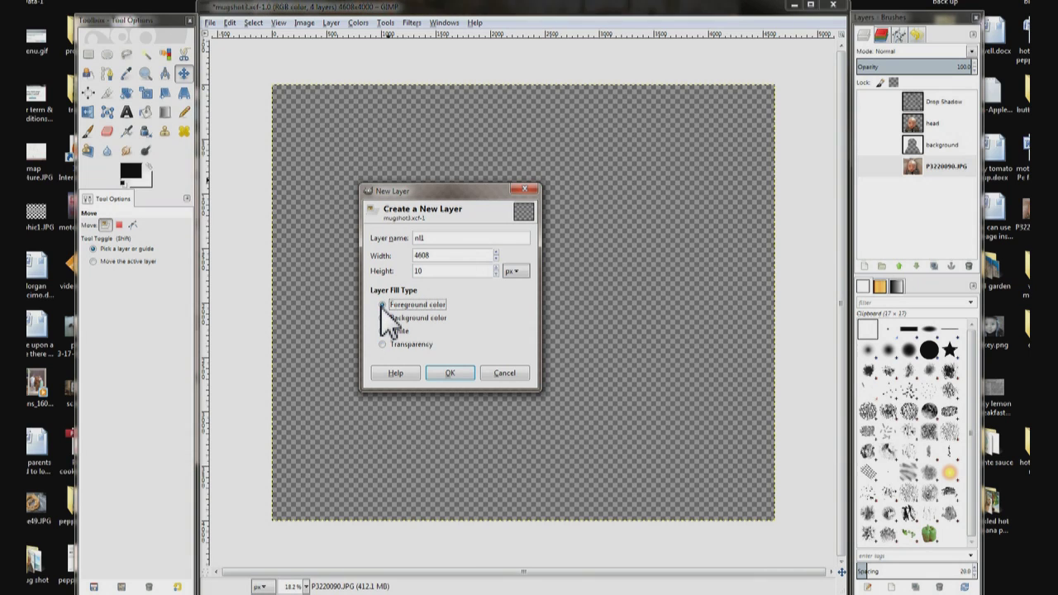
left_click(440, 372)
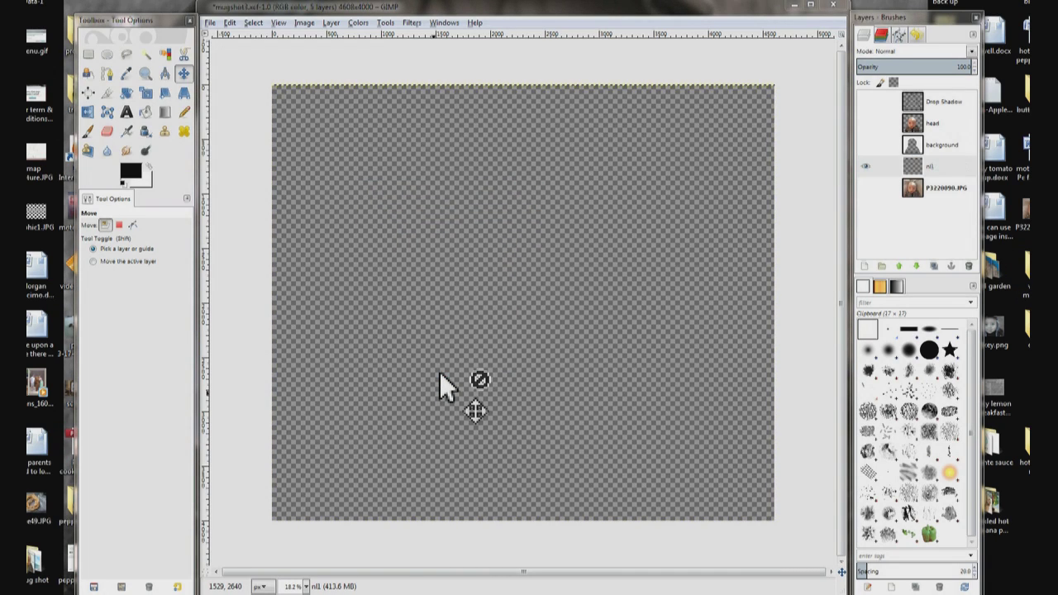
Move the thin nl1 line down about 950 px and duplicate its layer eight times.
left_click(366, 85)
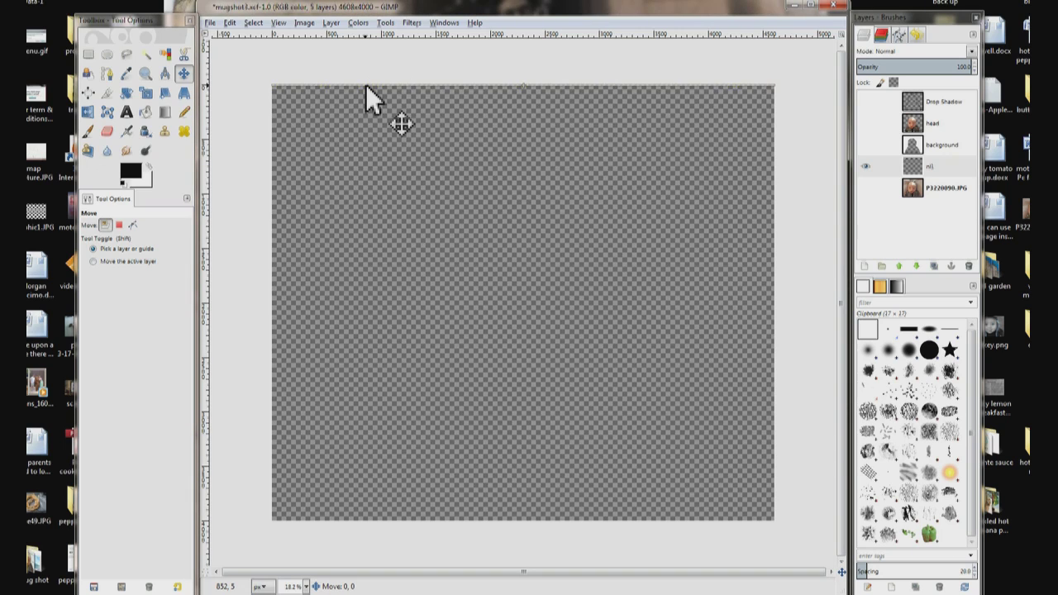
left_click_drag(366, 85, 365, 187)
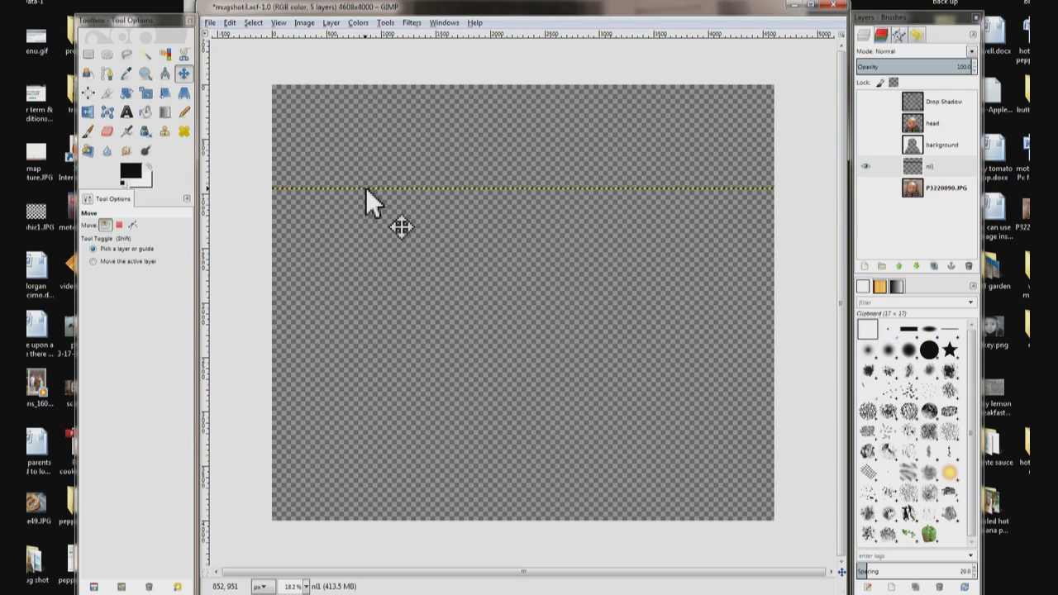
left_click(935, 266)
left_click(935, 267)
left_click(935, 266)
left_click(935, 266)
left_click(935, 266)
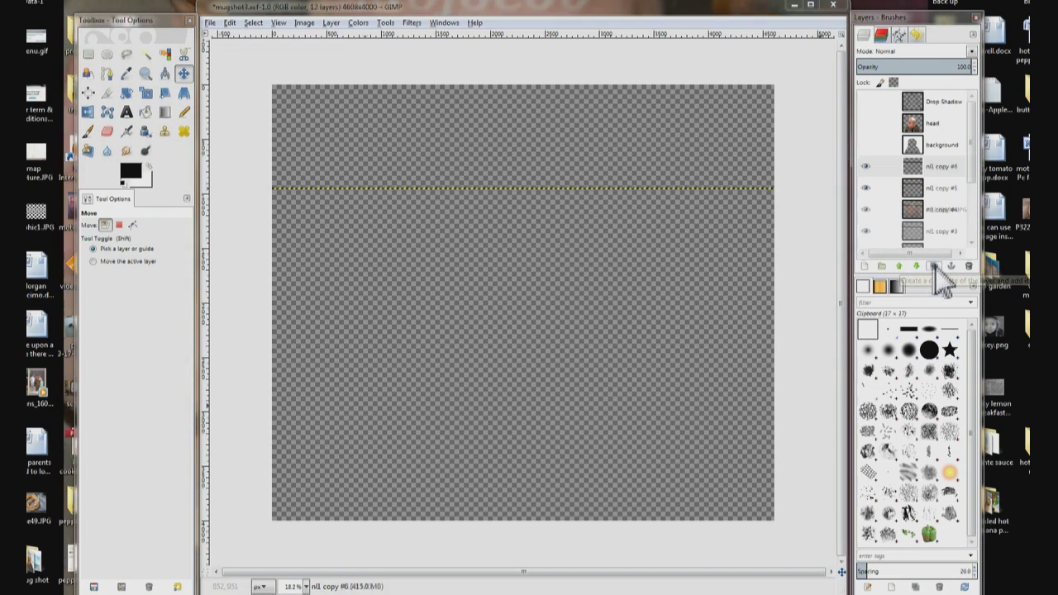
left_click(935, 266)
left_click(935, 266)
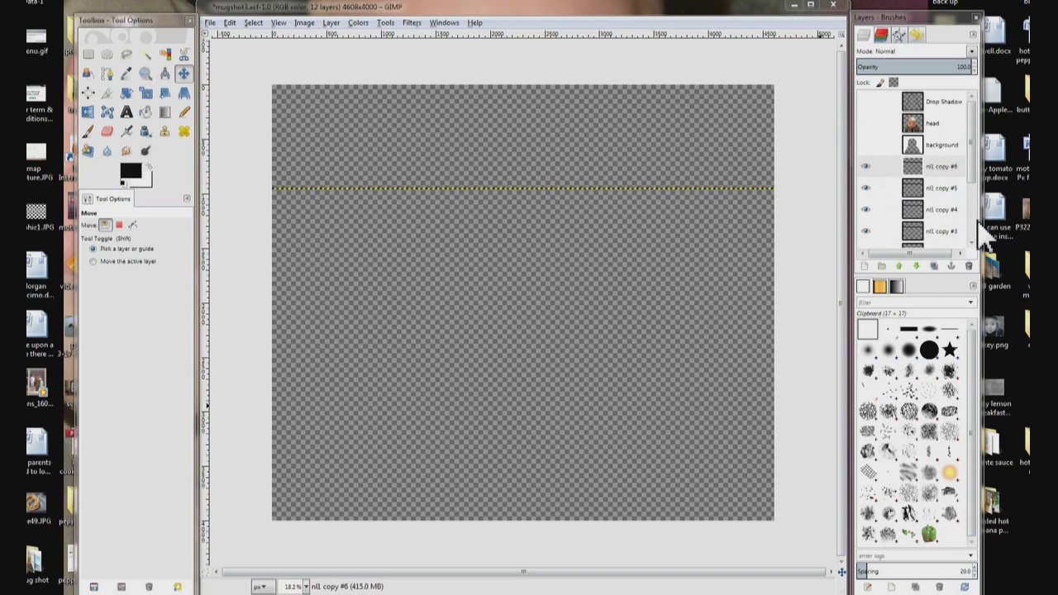
scroll(975, 229, "down", 3)
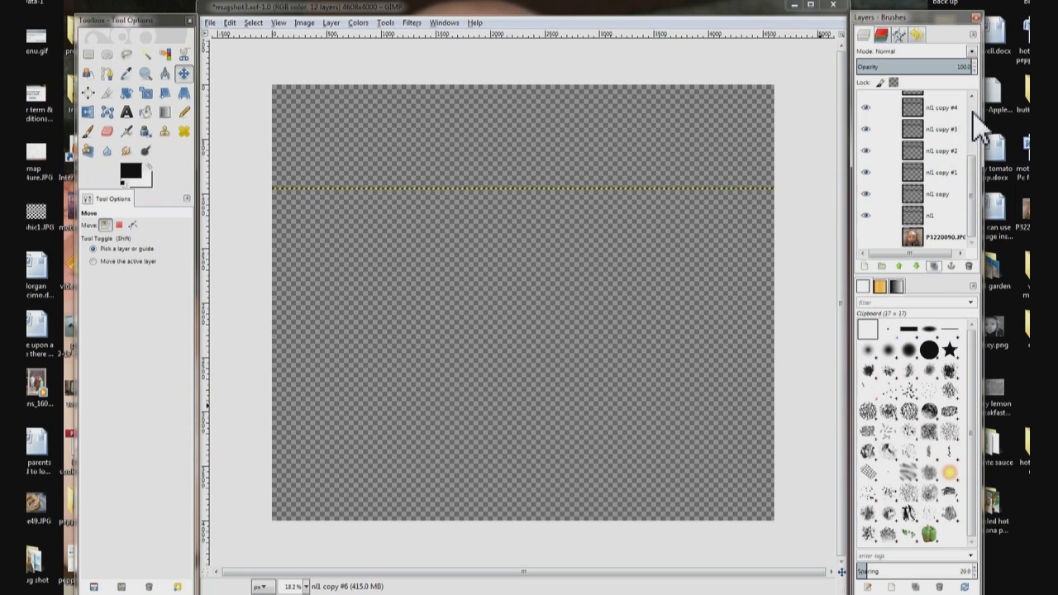
scroll(973, 109, "up", 3)
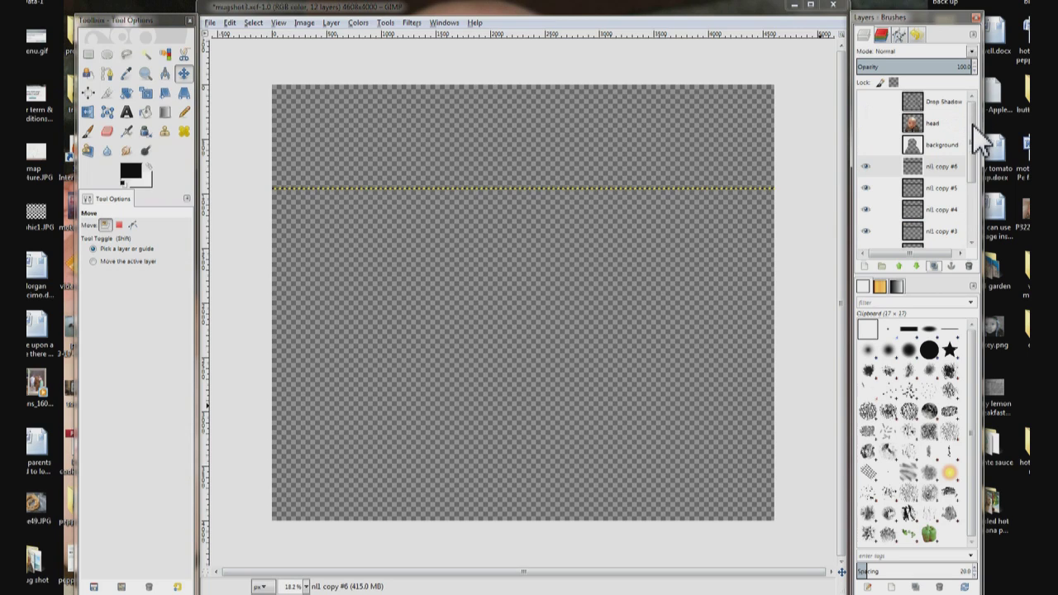
left_click(935, 266)
left_click_drag(935, 267, 82, 107)
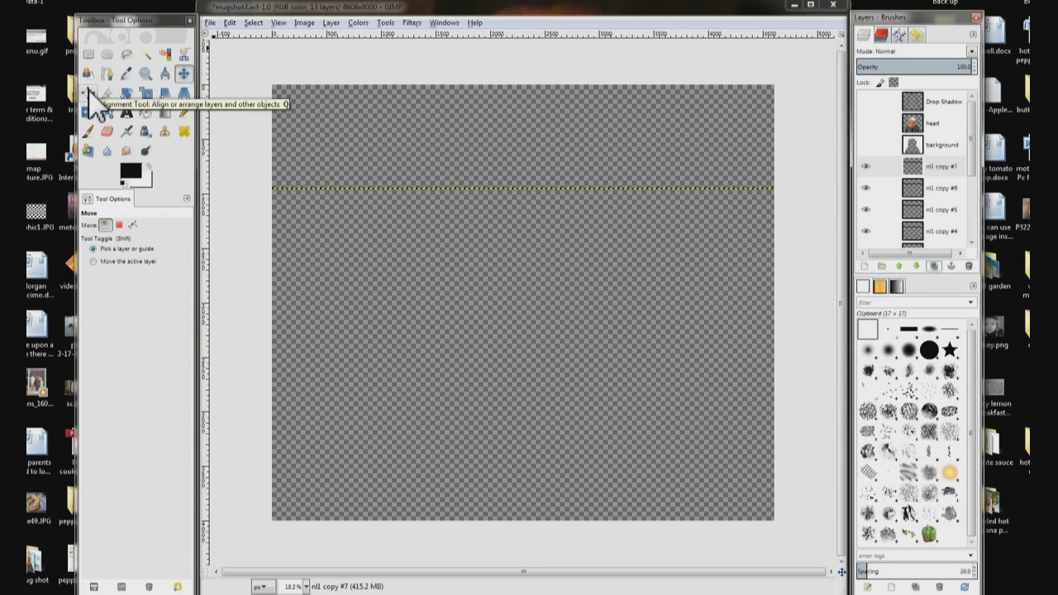
Select all the thin line layers with the Align tool and distribute their top edges relative to the image with an offset of 400.
left_click(89, 93)
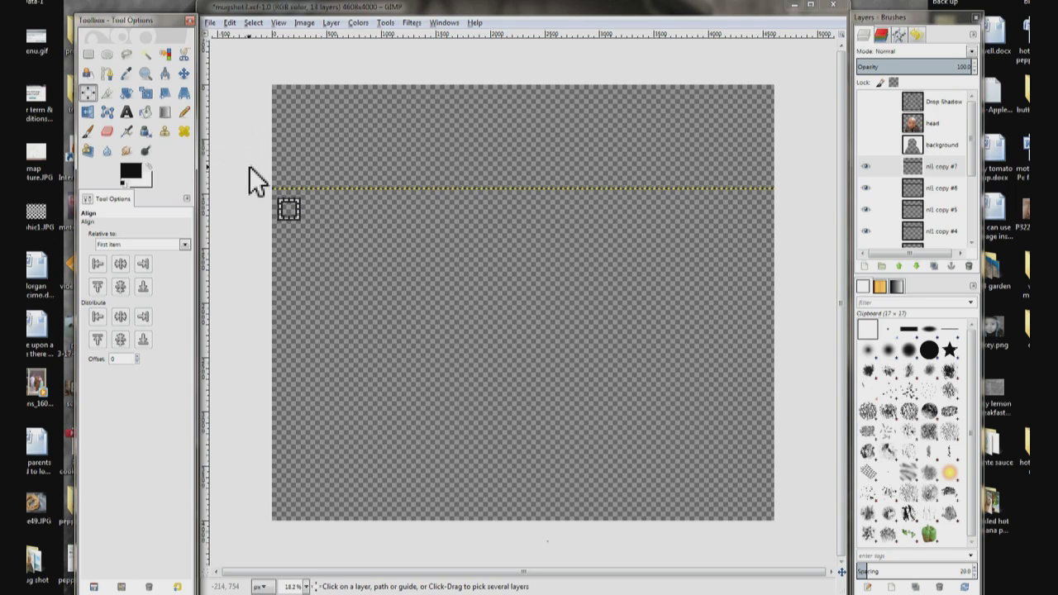
left_click_drag(249, 166, 790, 263)
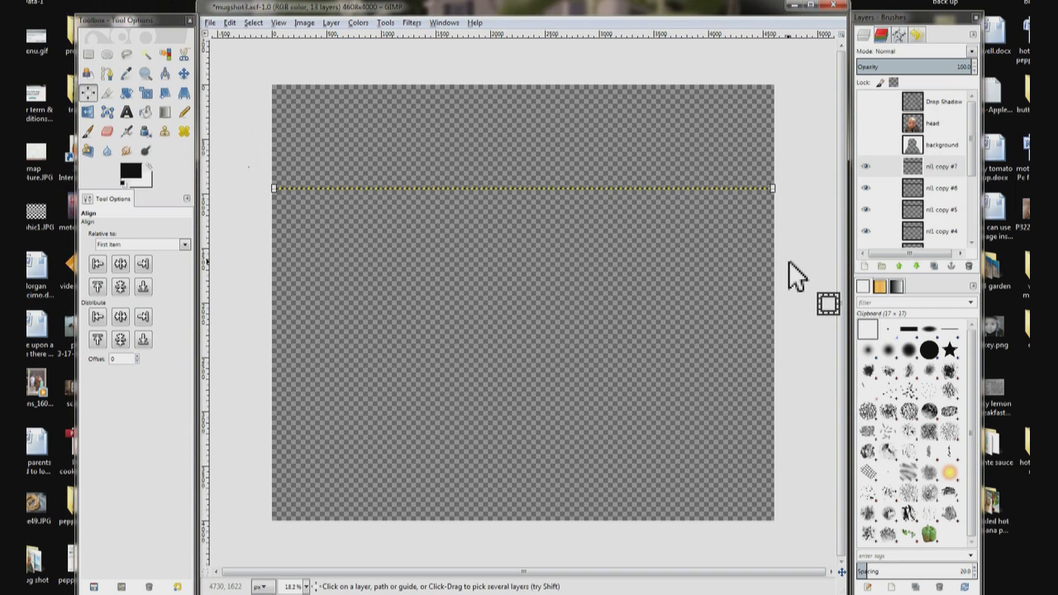
left_click(137, 246)
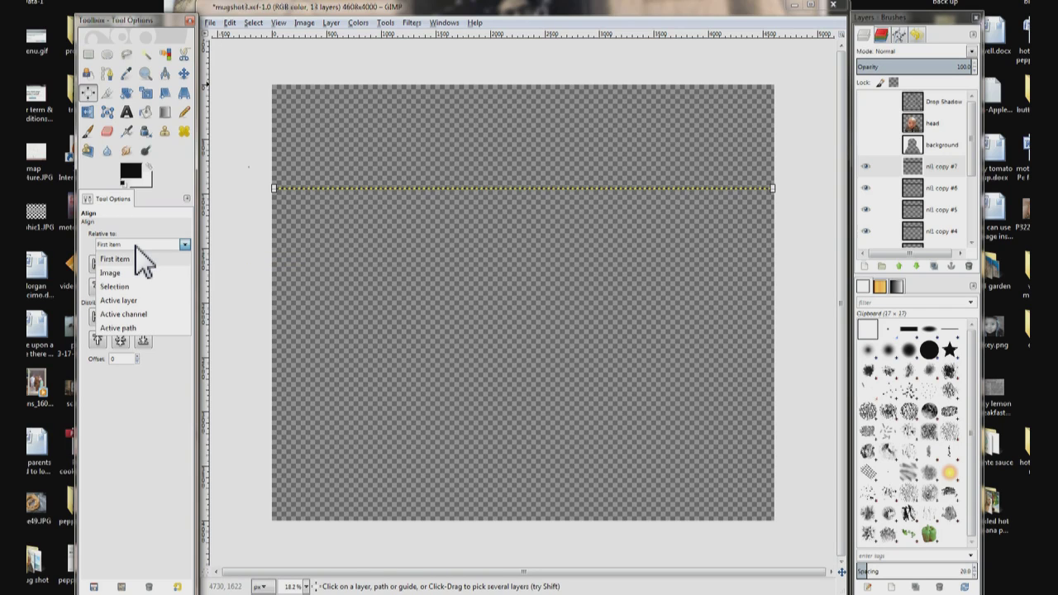
key("Down")
key("Down")
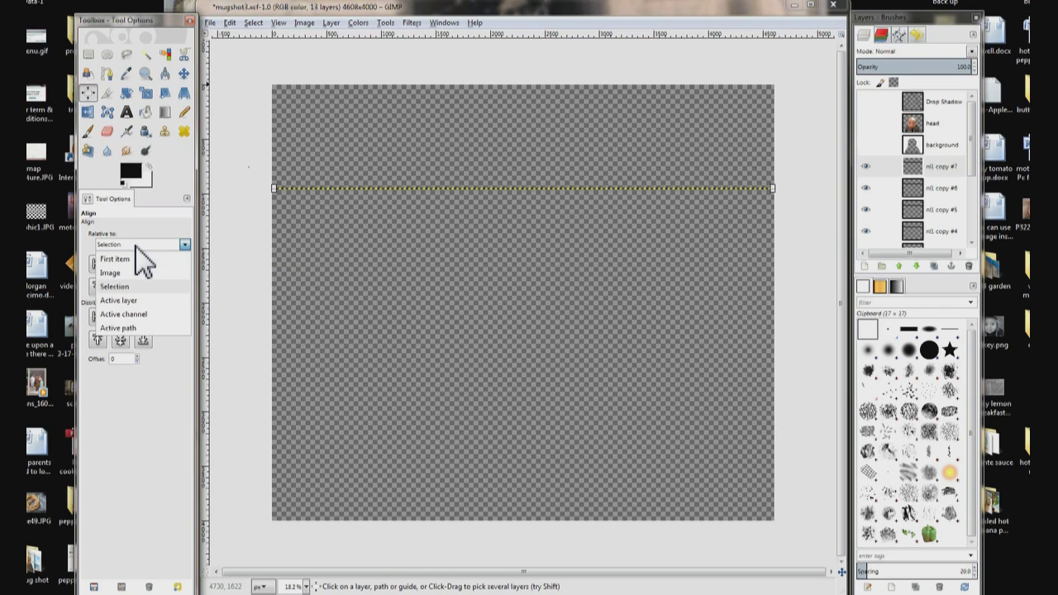
key("Up")
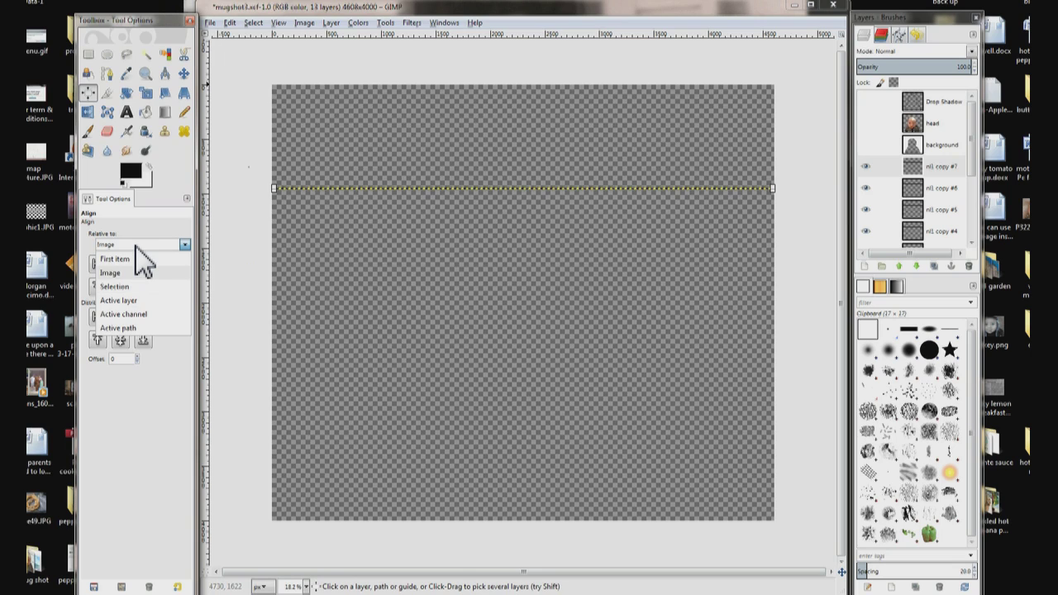
key("Return")
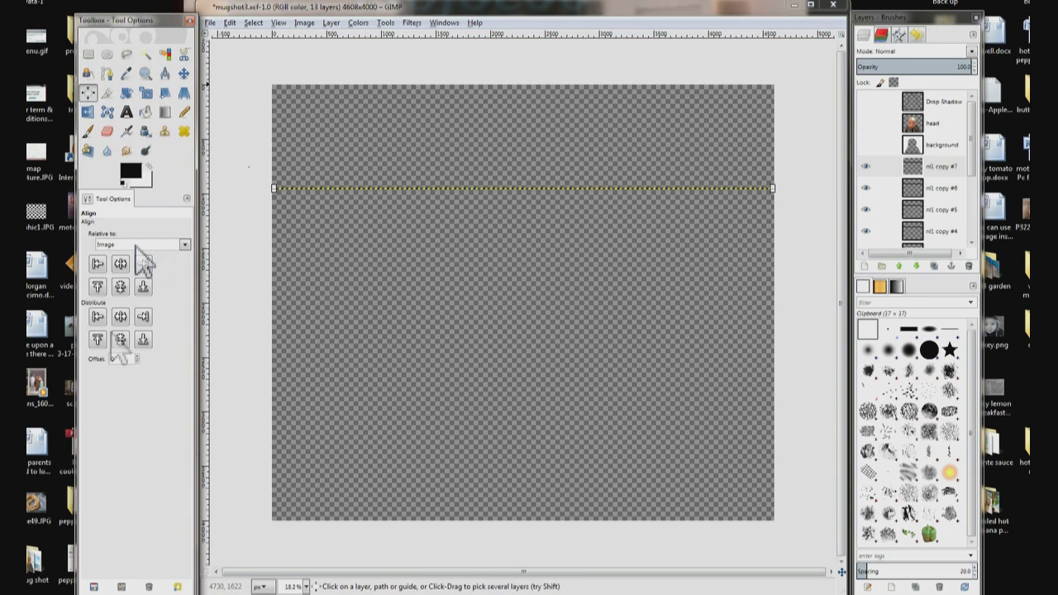
double_click(116, 360)
type("40")
key("Tab")
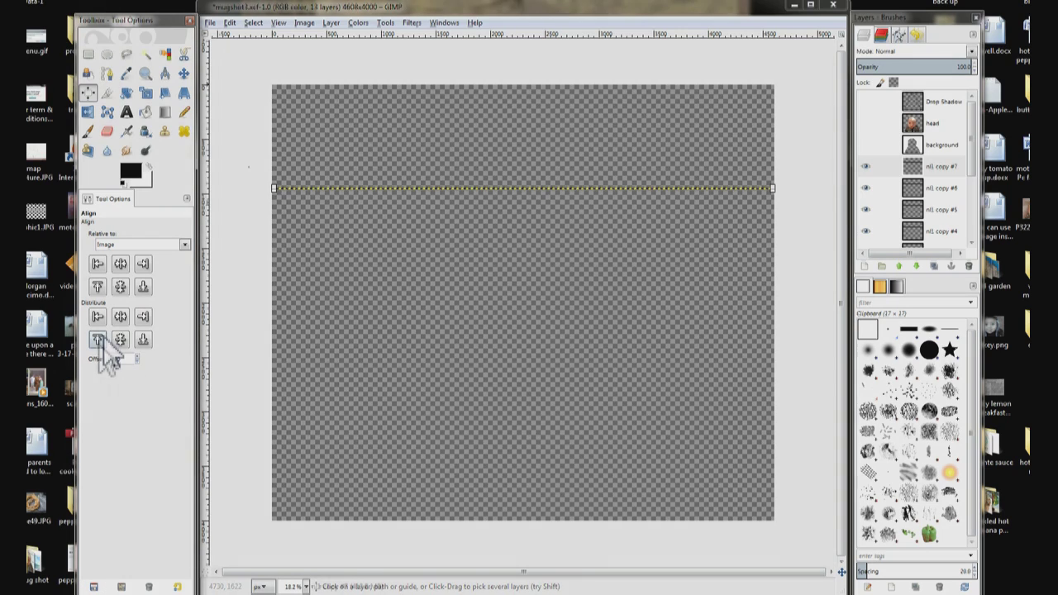
left_click(97, 341)
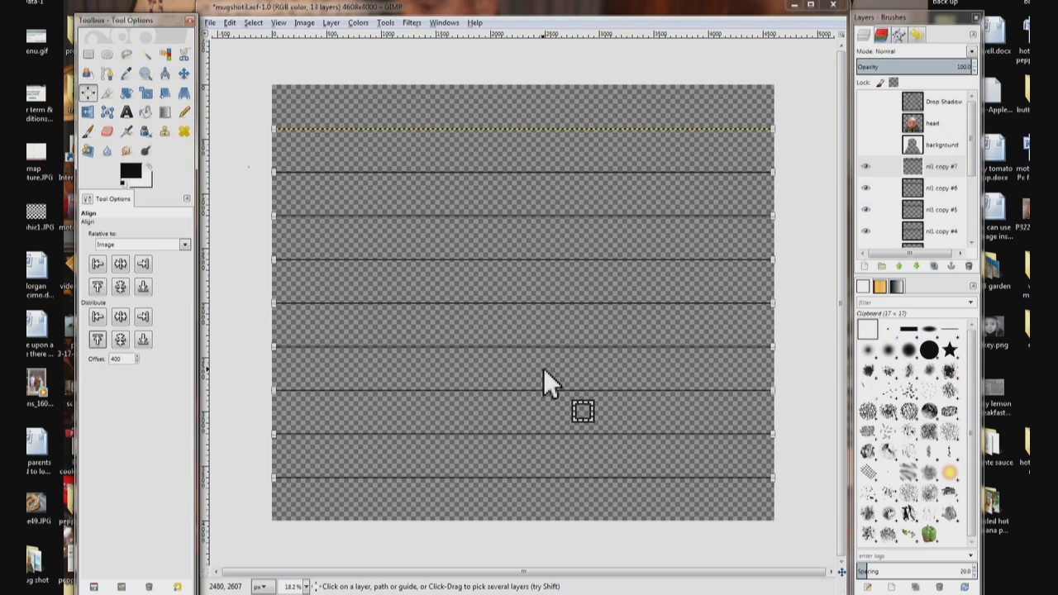
Create a 3850 × 50 px layer named tl1 filled with the foreground color.
left_click(867, 267)
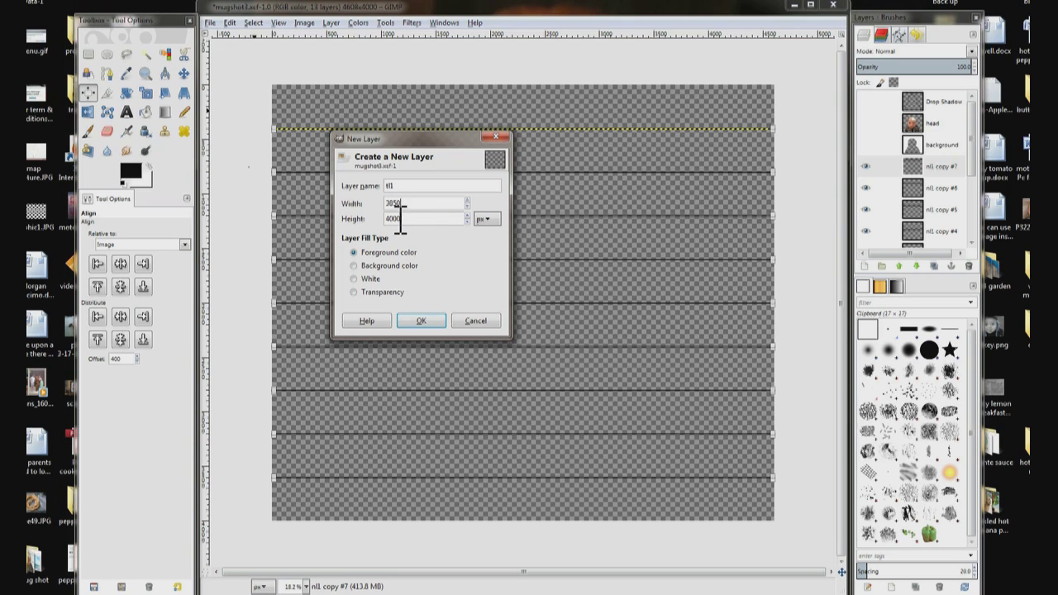
double_click(400, 219)
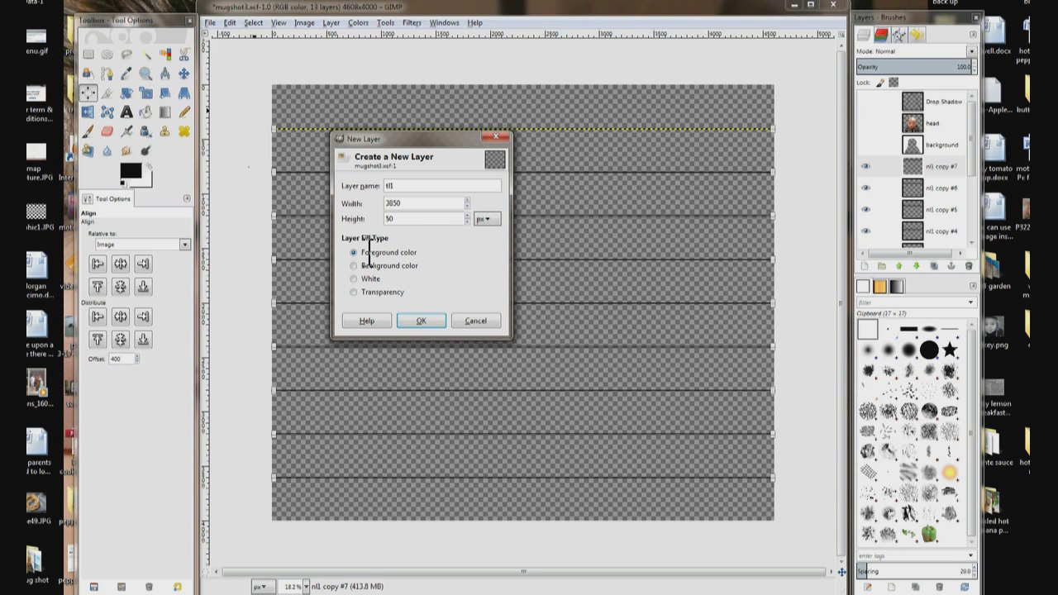
left_click(426, 321)
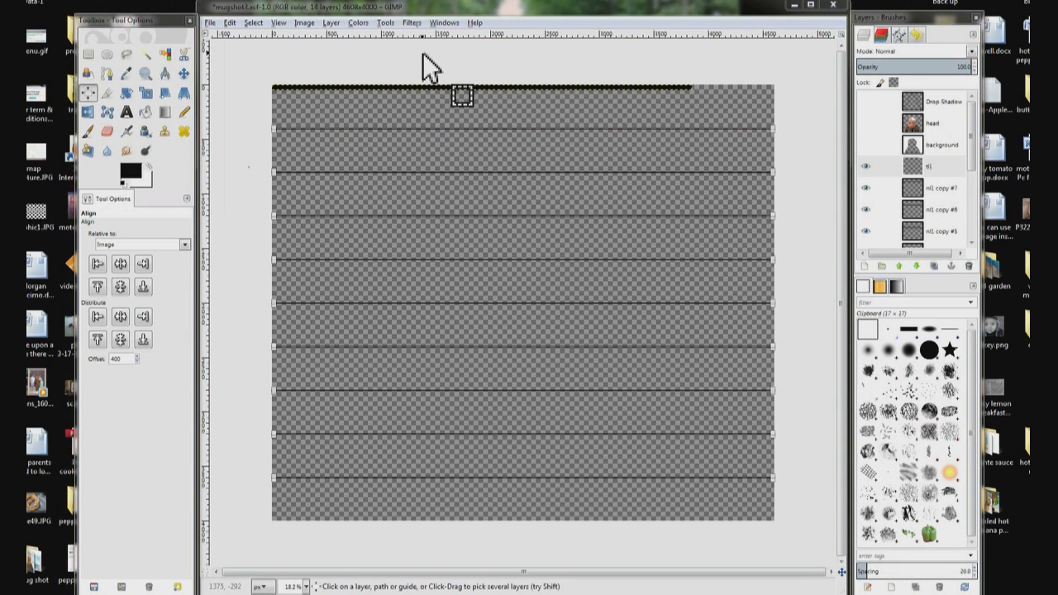
Move the thick tl1 line about 550 px down and 250 px right, between the first two thin lines, and duplicate its layer twice.
left_click(184, 76)
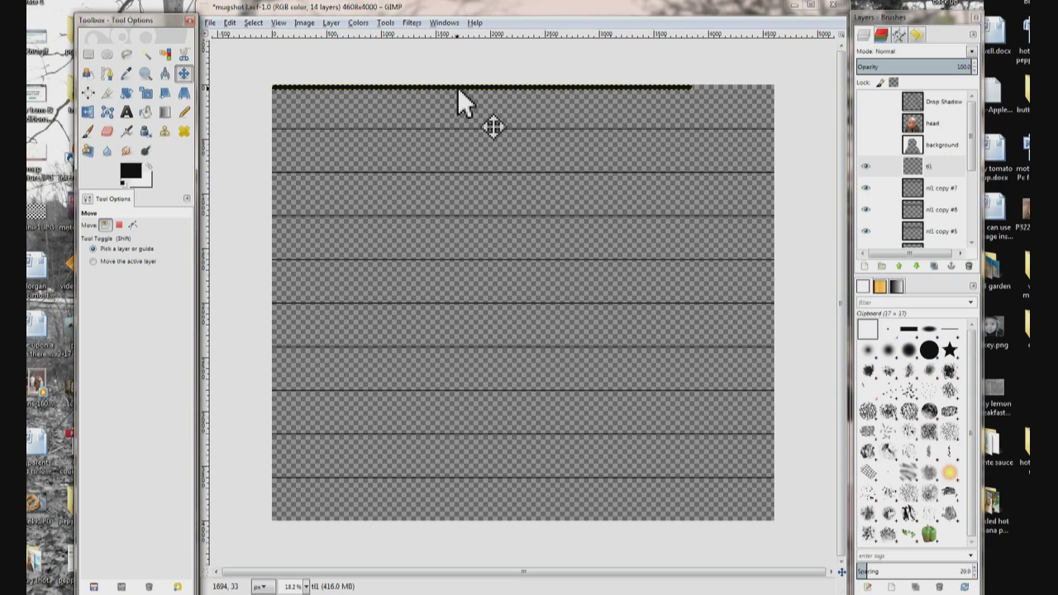
left_click_drag(458, 87, 485, 147)
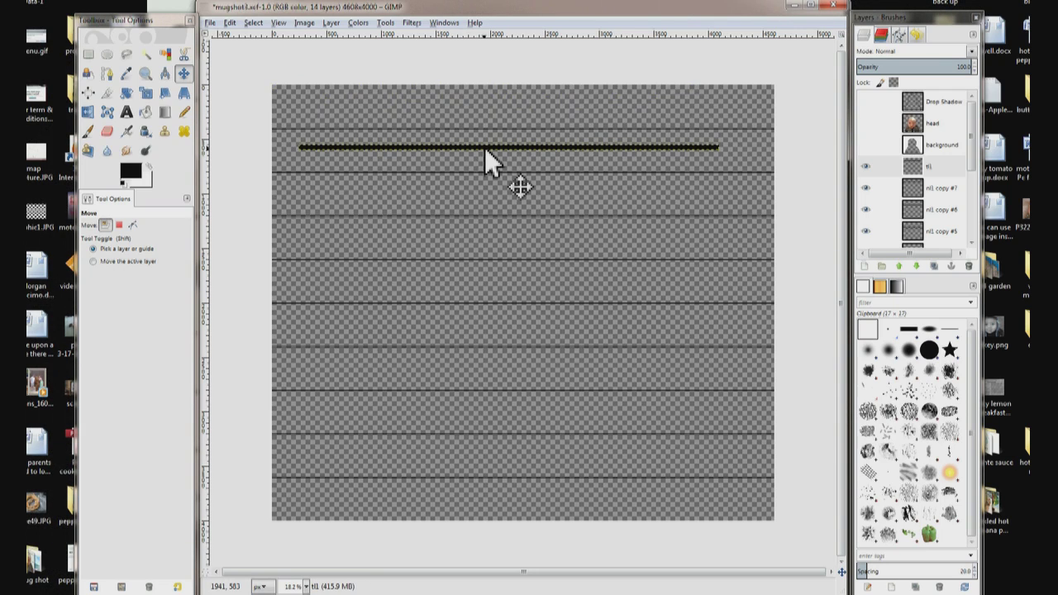
left_click(934, 265)
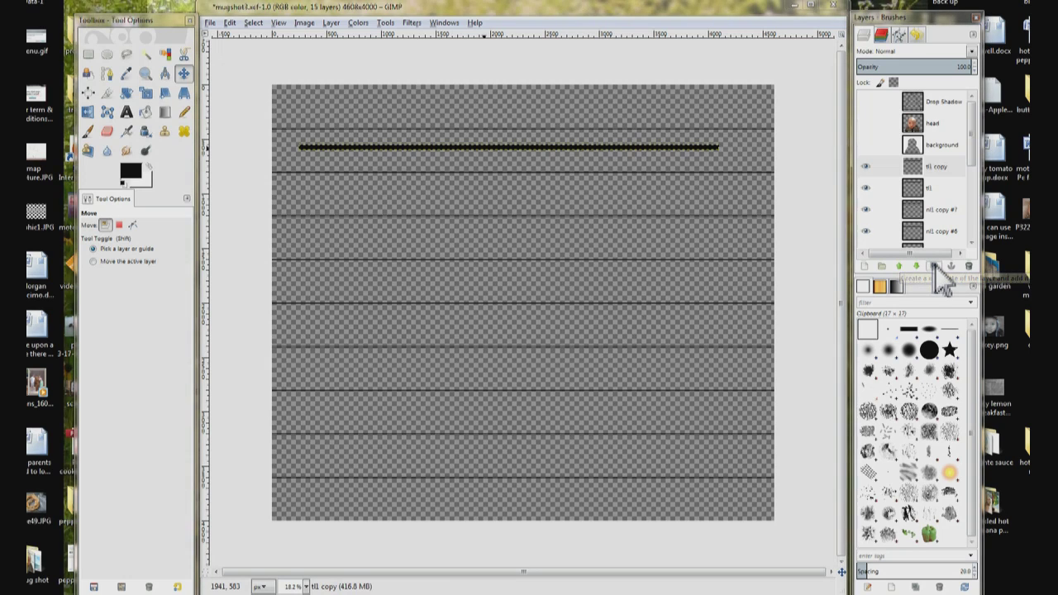
left_click(935, 267)
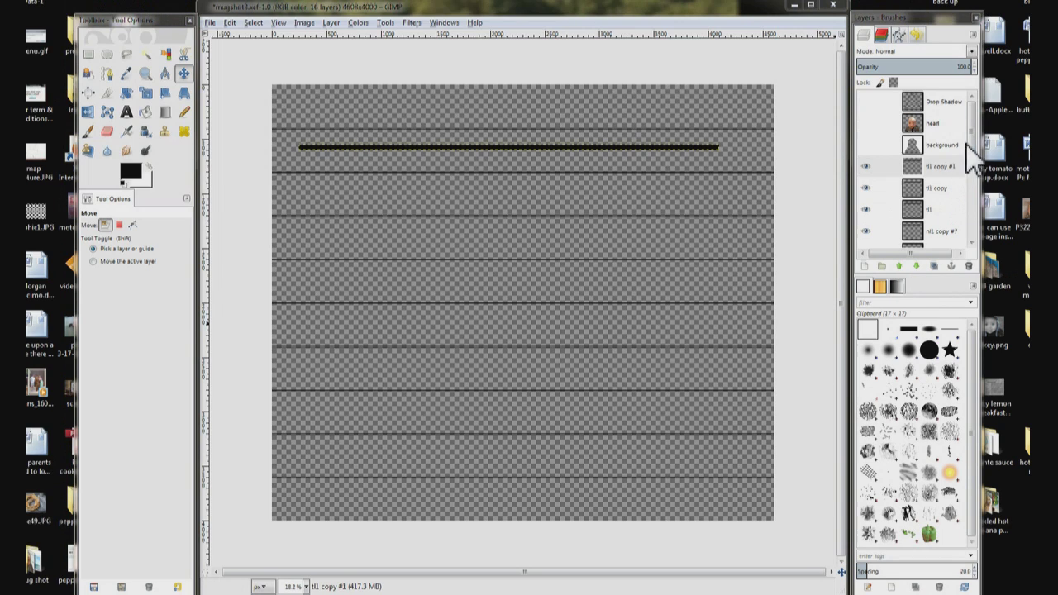
Move thick line tl1 copy #1 about 1160 px down and tl1 copy about 2380 px down, leaving tl1 in place.
left_click(585, 150)
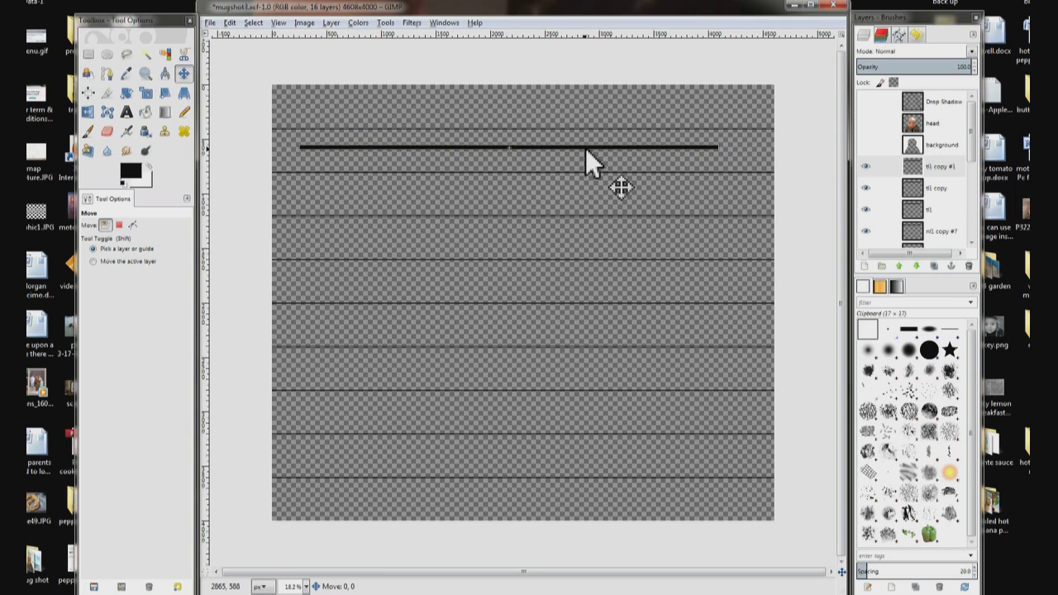
left_click_drag(585, 150, 569, 274)
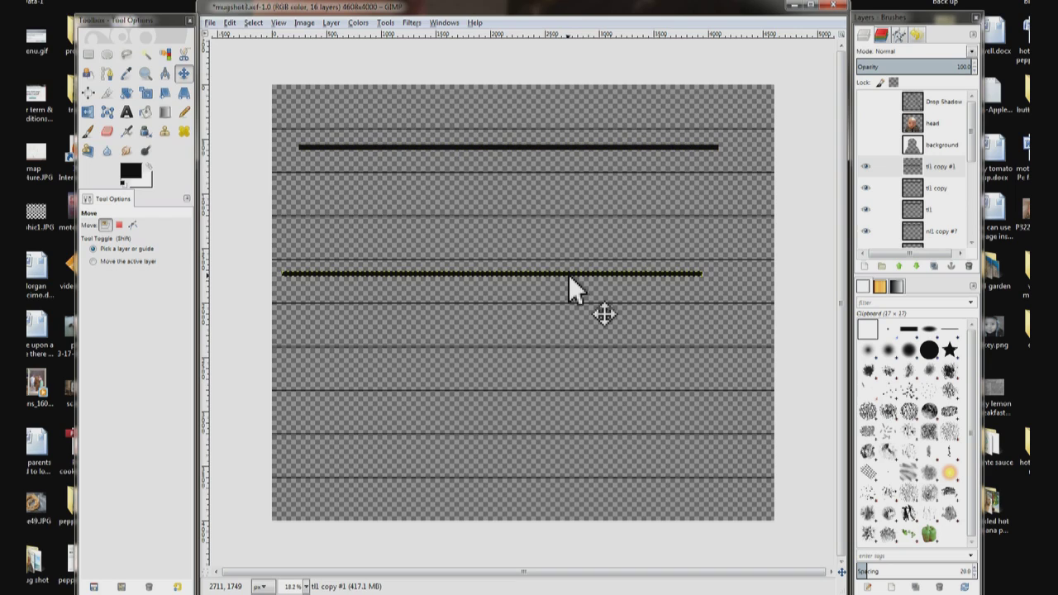
left_click(941, 185)
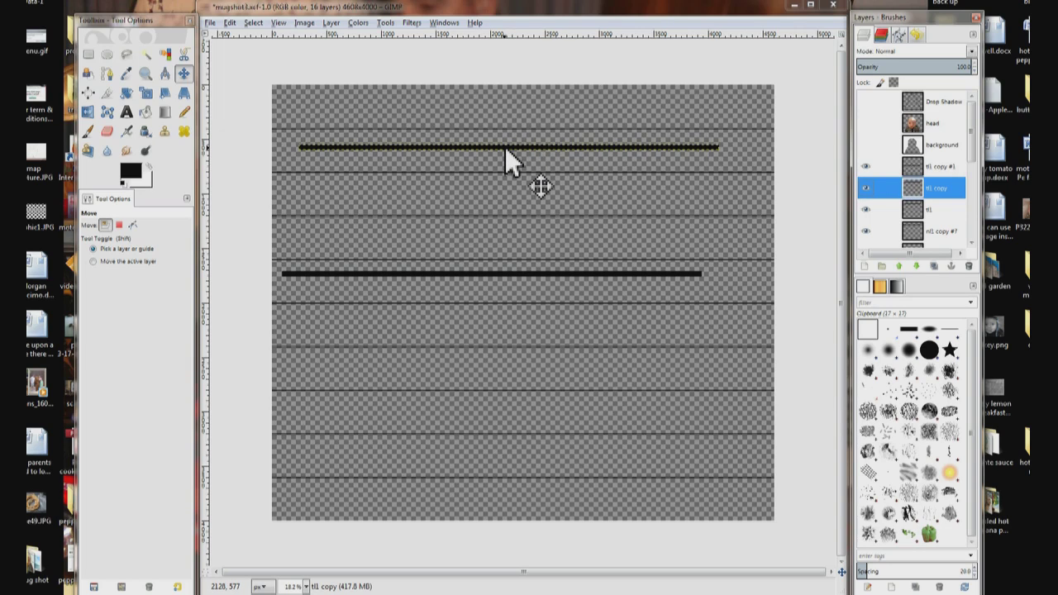
left_click_drag(505, 147, 496, 407)
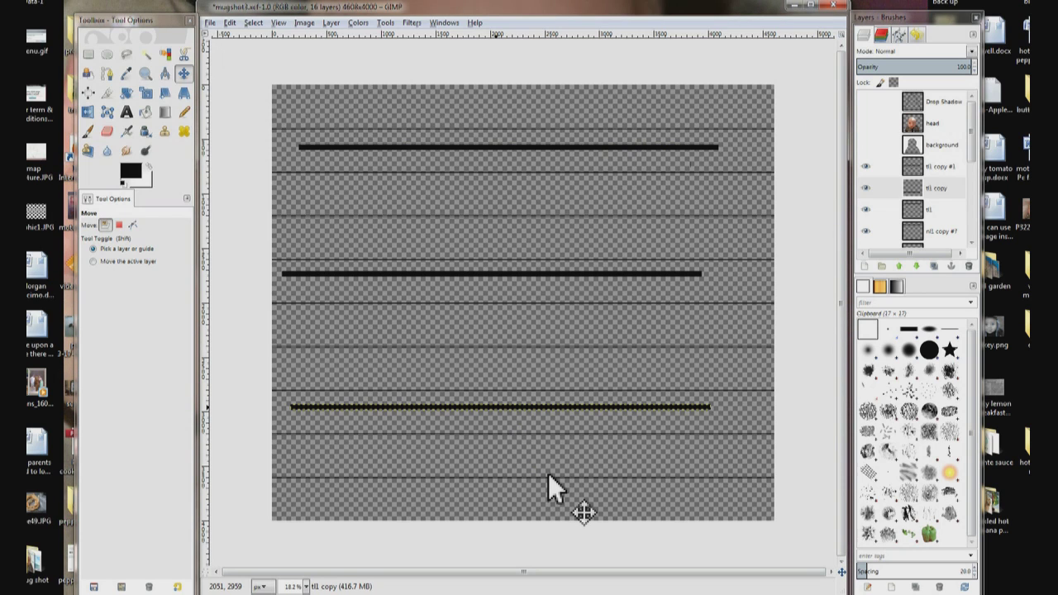
Delete the nl1 layer holding the lowest thin line.
left_click_drag(555, 465, 950, 246)
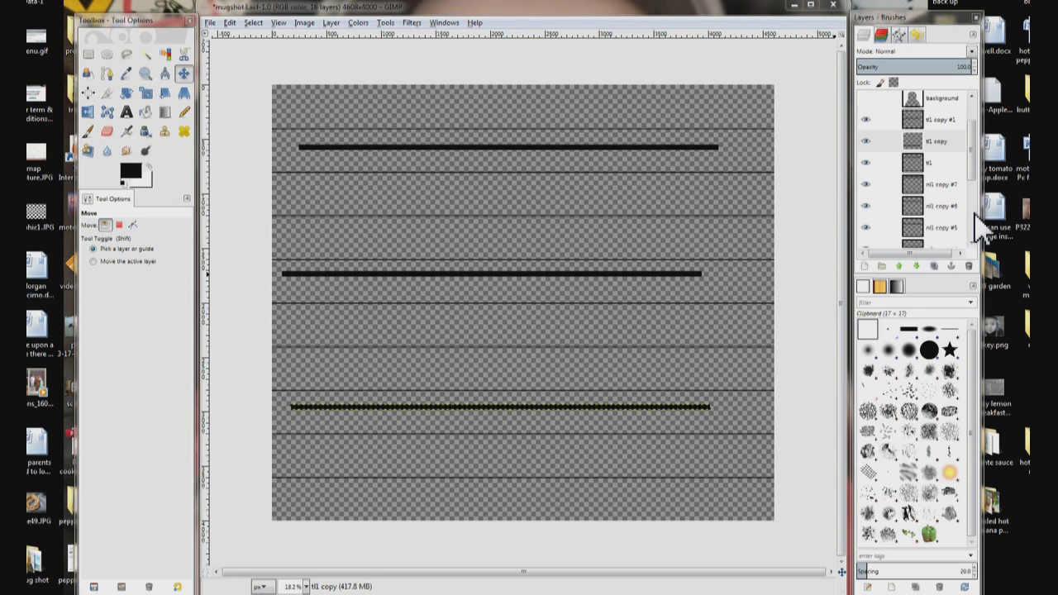
scroll(979, 228, "down", 3)
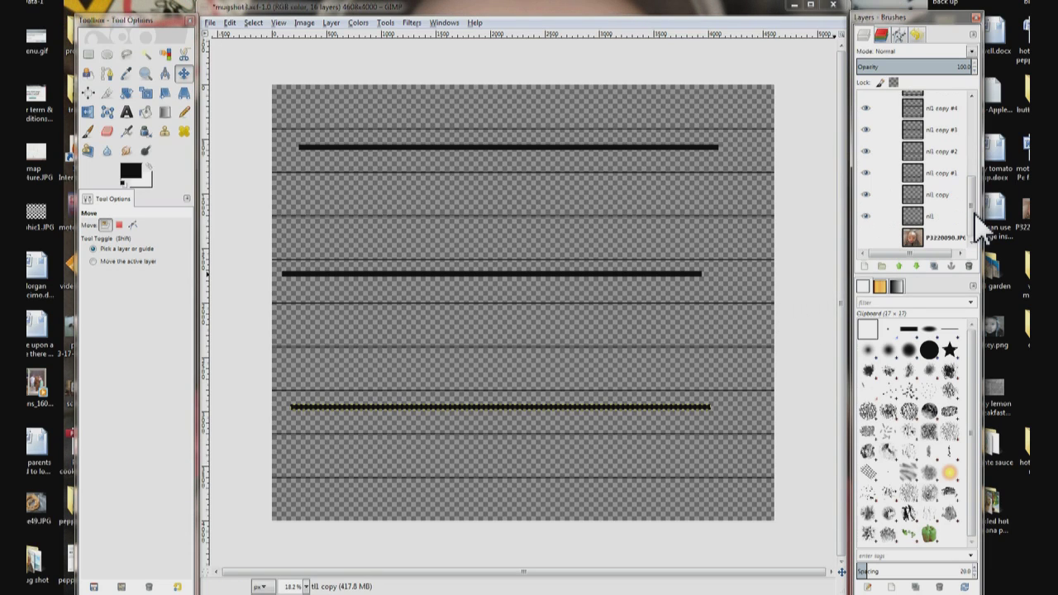
left_click(927, 220)
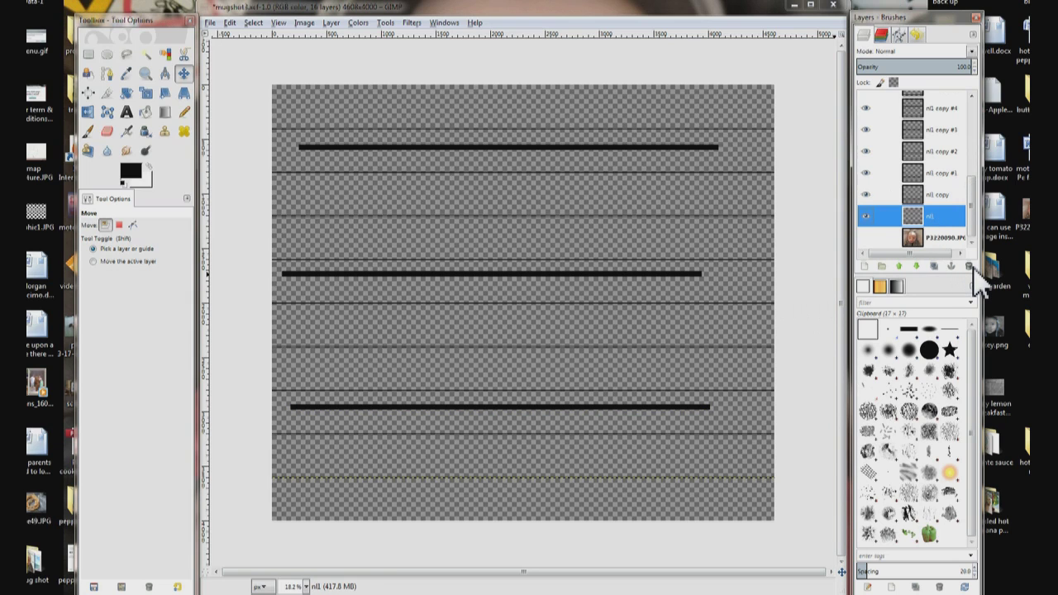
left_click(970, 266)
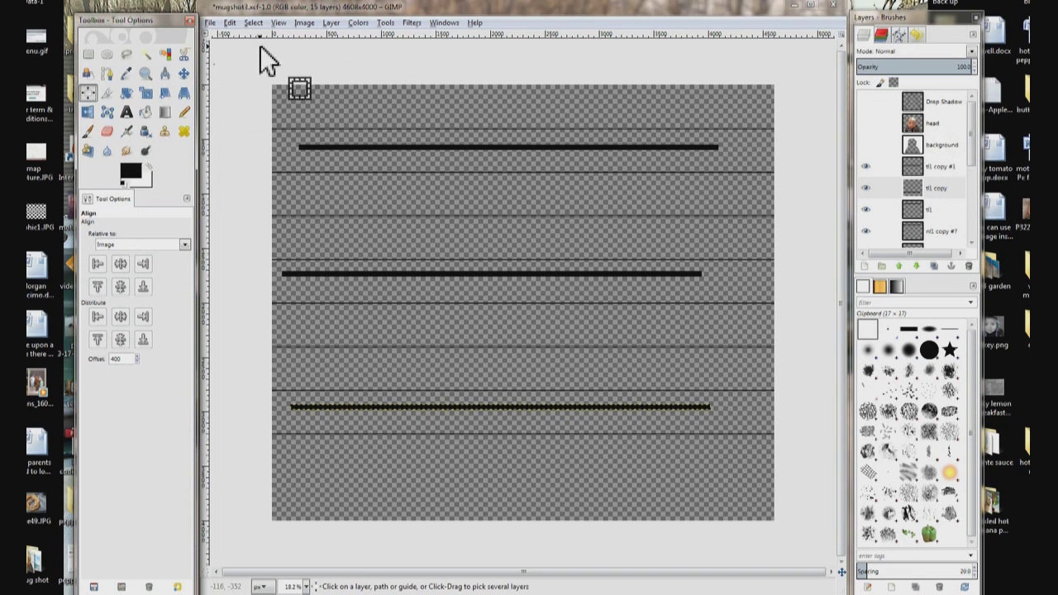
Select all the thin and thick line layers with the Align tool and align their right edges relative to the image.
left_click_drag(261, 47, 825, 549)
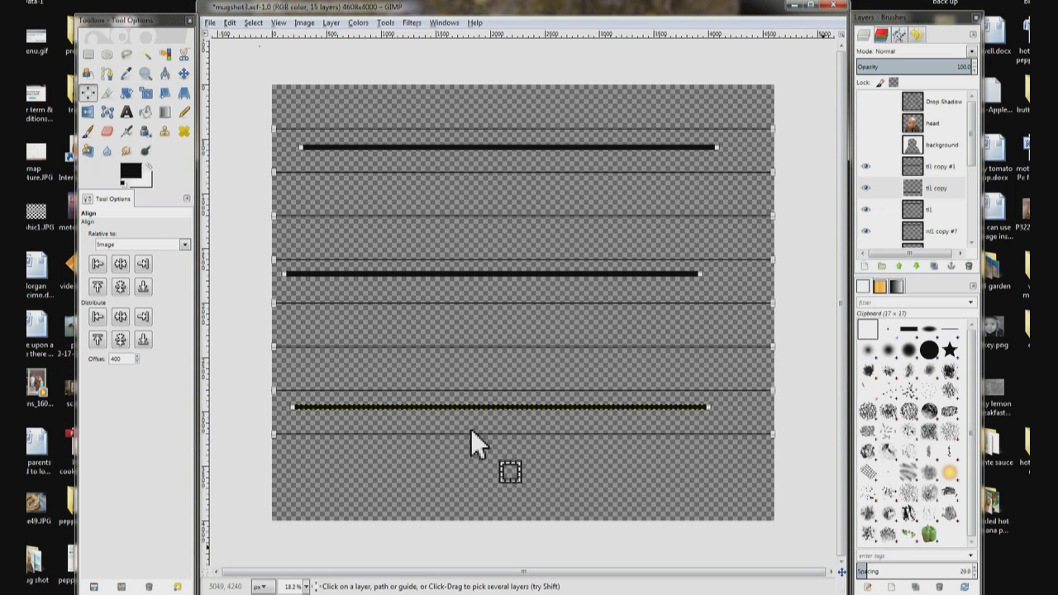
left_click(144, 265)
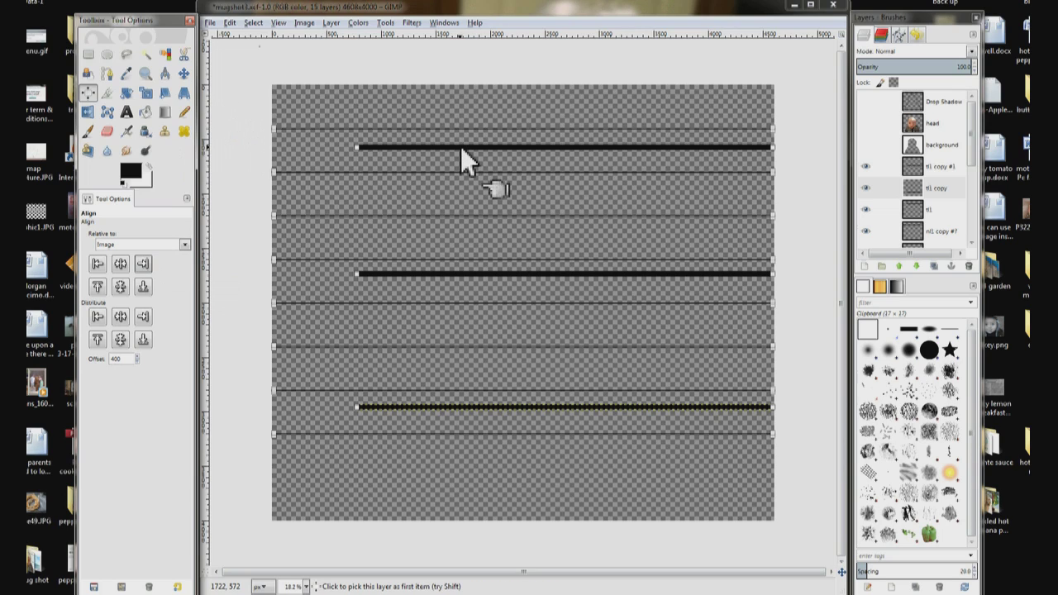
Show the head layer and check where the thick lines of tl1 copy #1, tl1 copy and tl1 lie against the head.
left_click(866, 123)
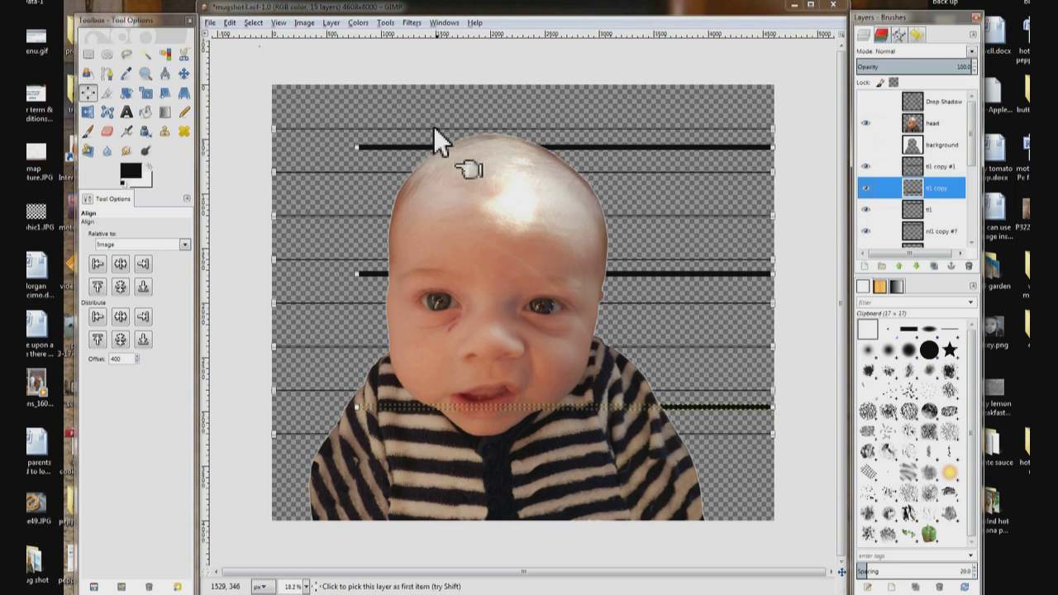
left_click(184, 74)
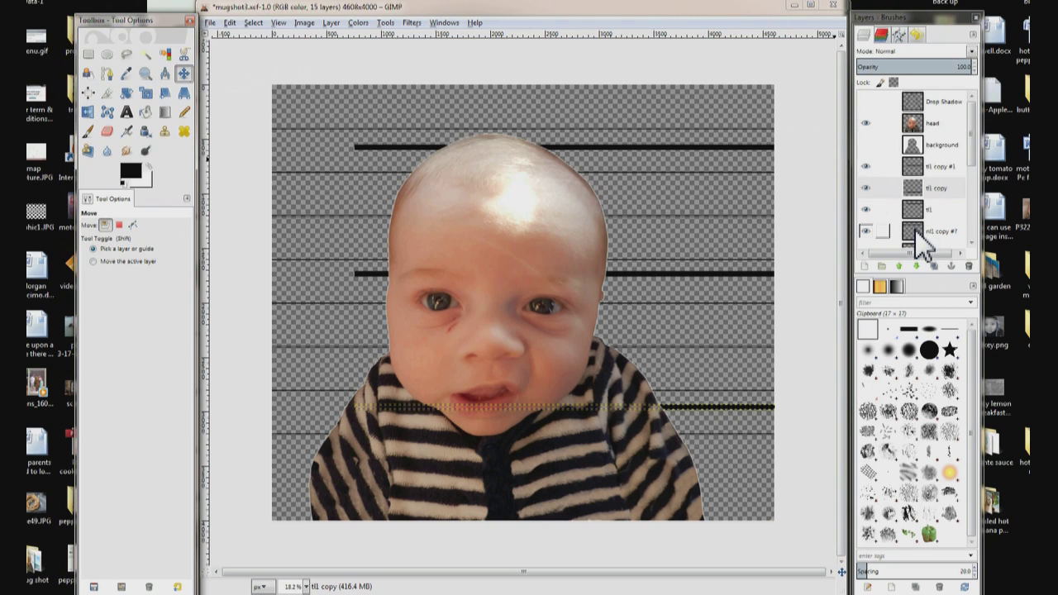
left_click(944, 169)
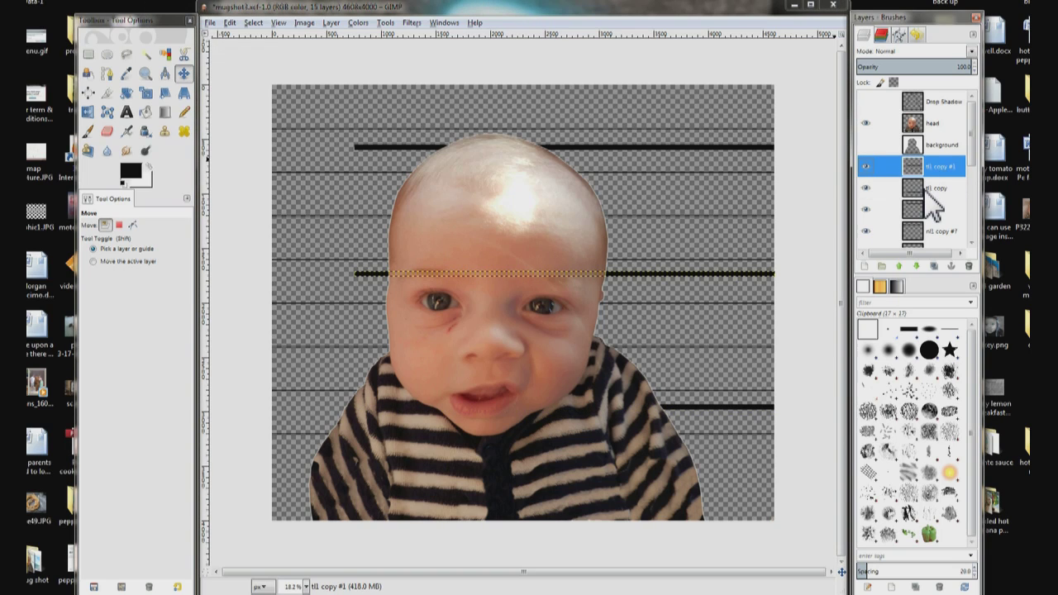
left_click(926, 189)
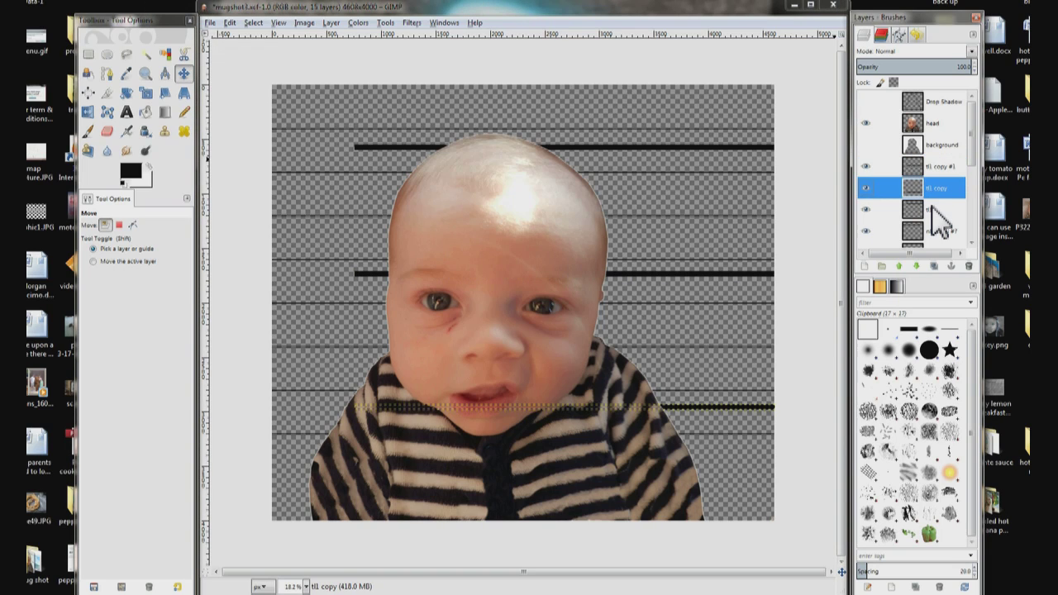
left_click(929, 208)
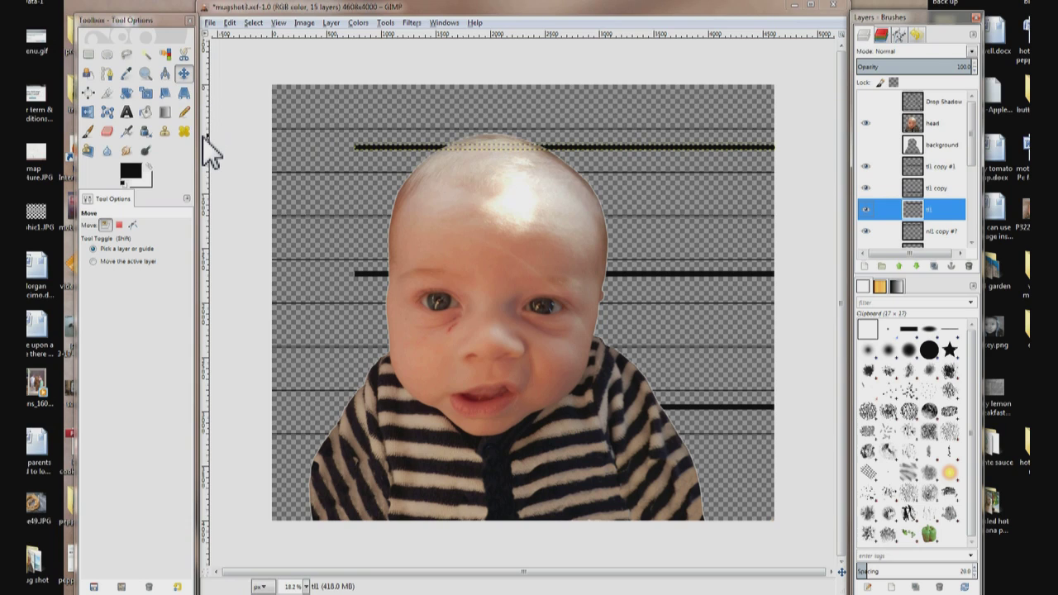
Distribute the vertical centers of all lines relative to the first item, the top thick line tl1, with an offset of 350.
left_click(88, 95)
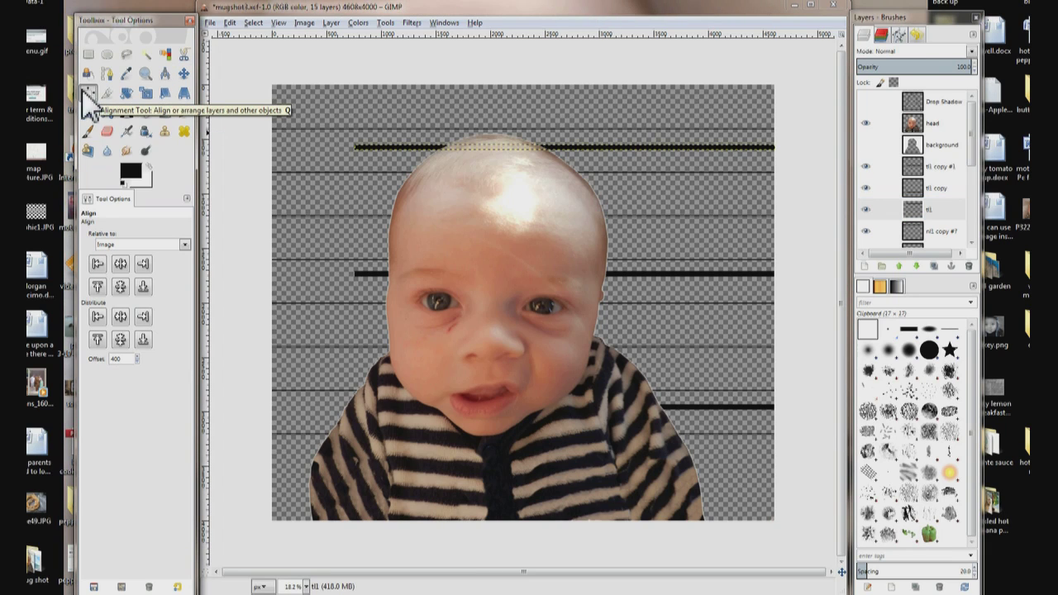
left_click(359, 148)
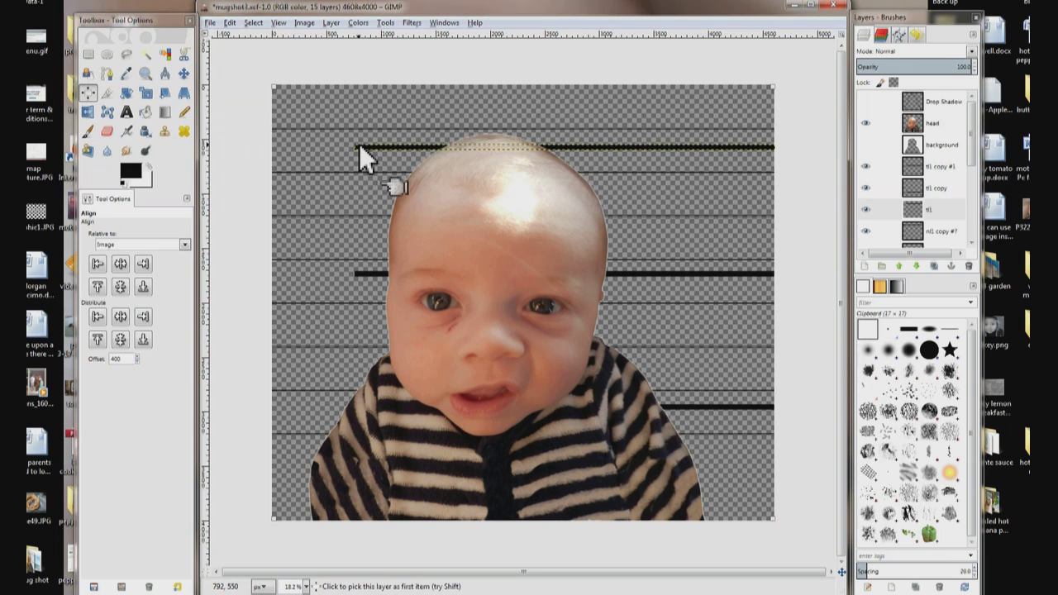
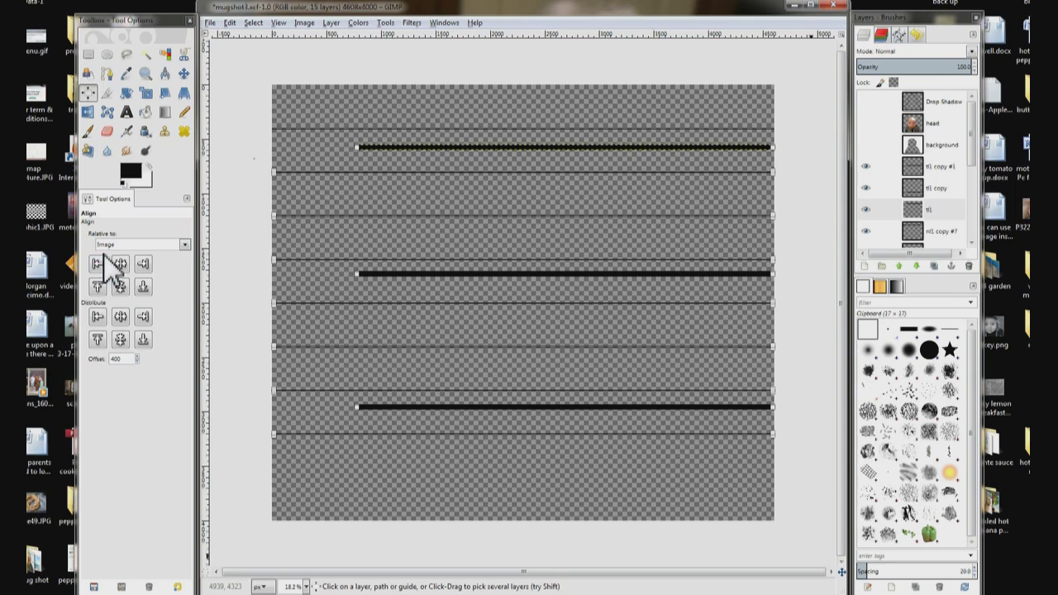
left_click(185, 246)
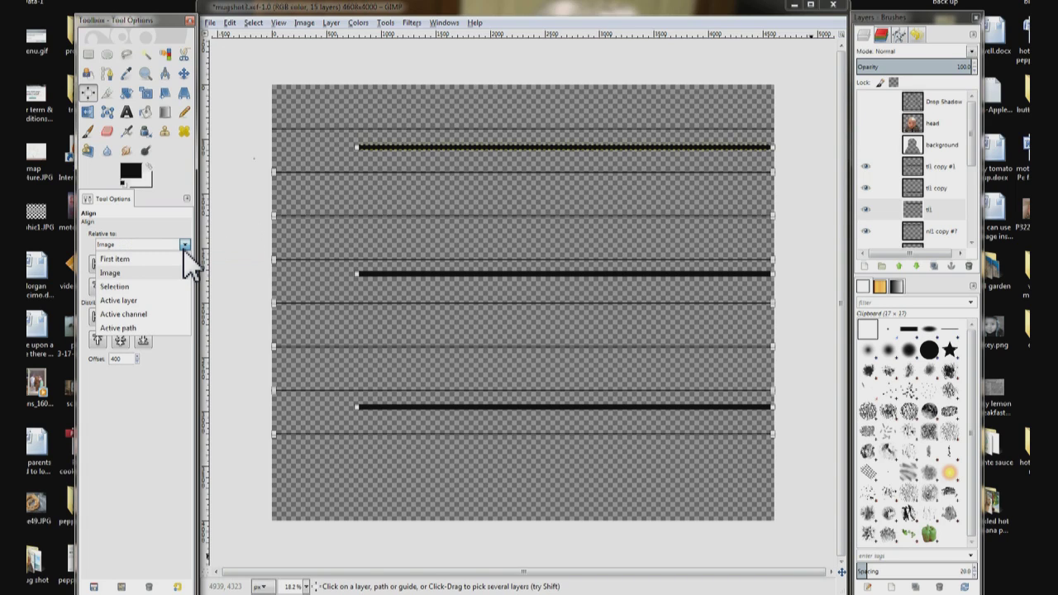
left_click(183, 257)
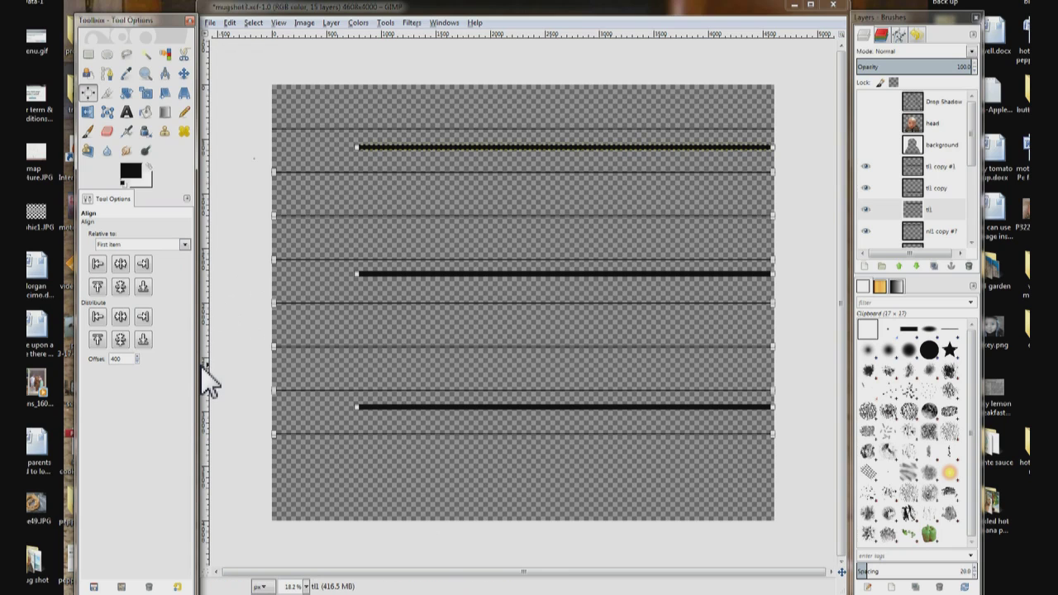
left_click(127, 367)
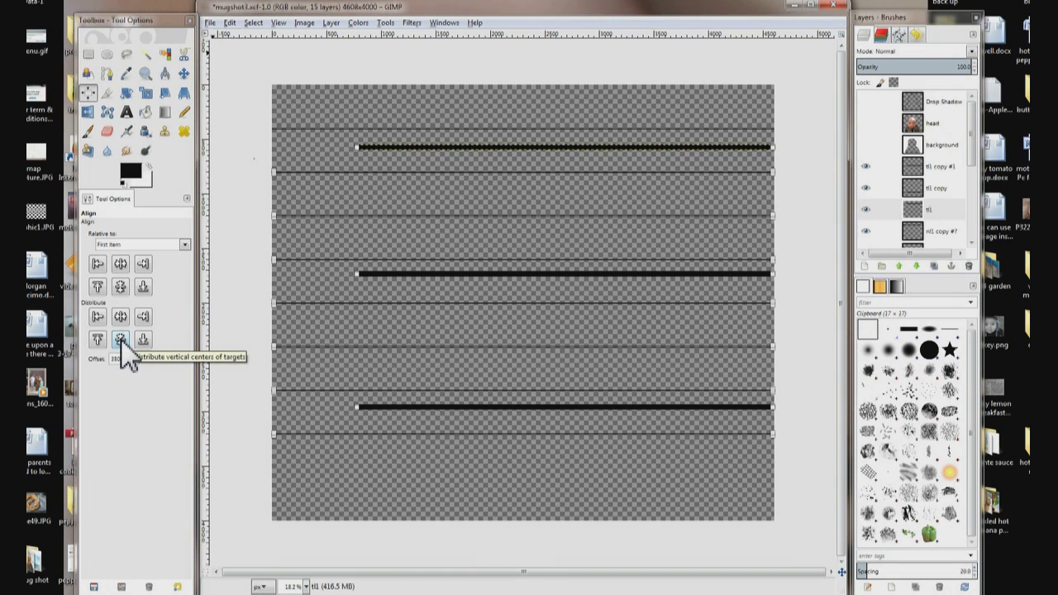
left_click(121, 339)
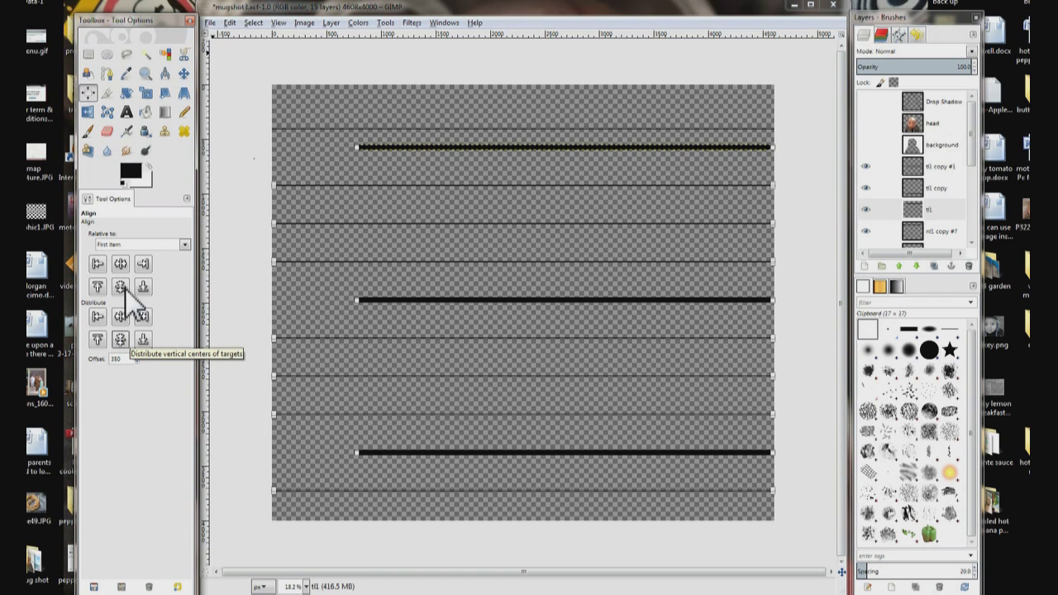
Distribute the top thin line's vertical center from the top thick line as first item with an offset of -350, and save the image.
left_click(236, 64)
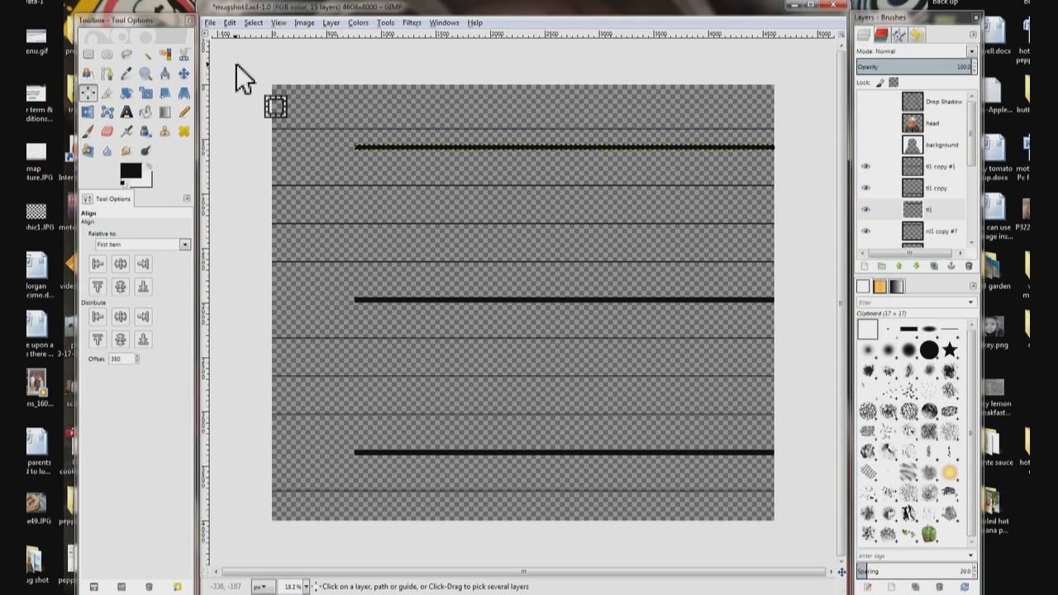
left_click(377, 148)
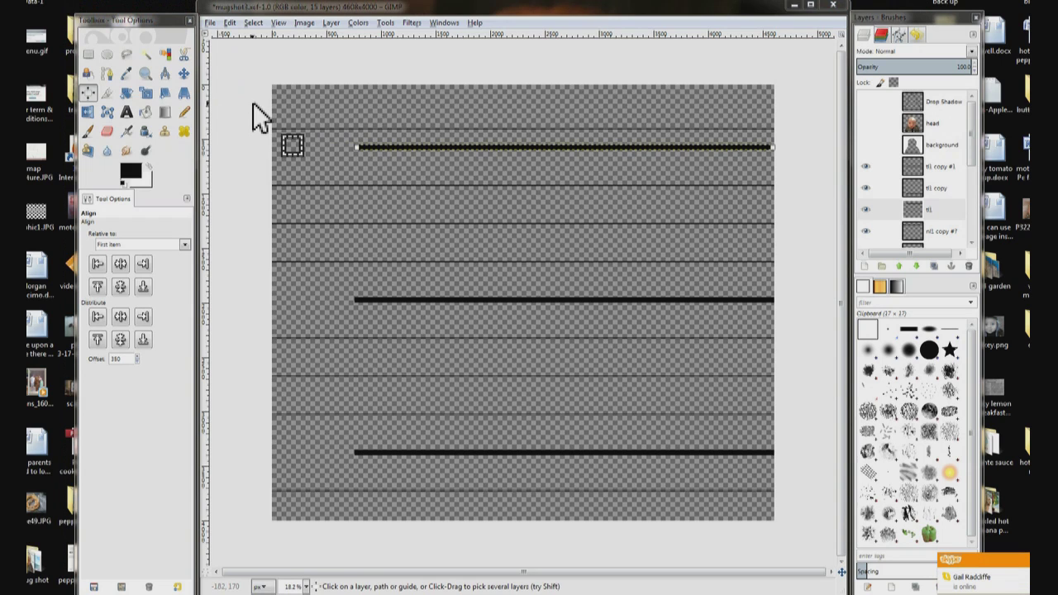
left_click_drag(253, 103, 804, 149)
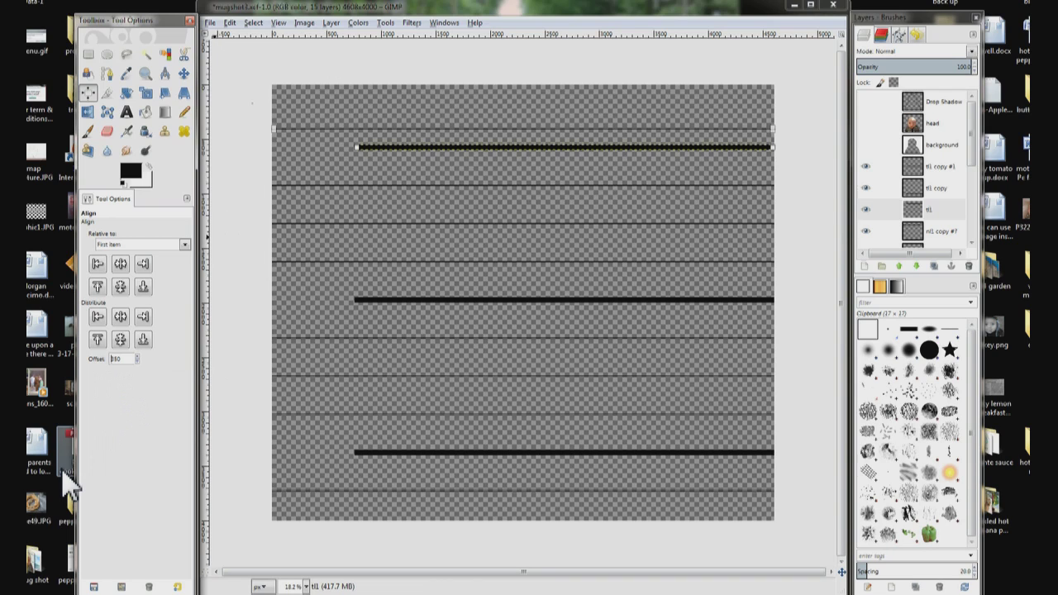
type("-")
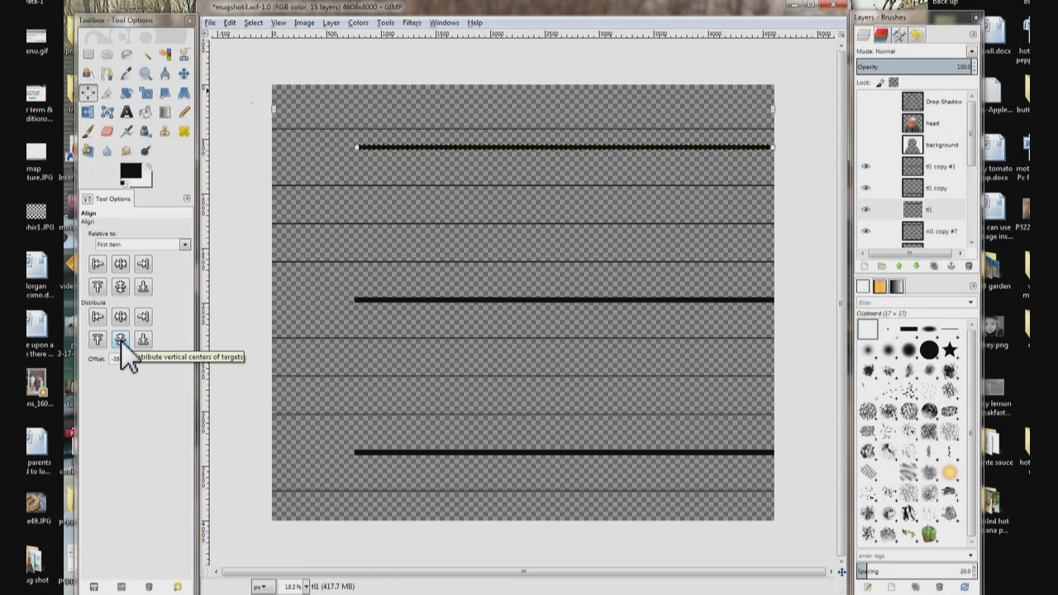
left_click(121, 340)
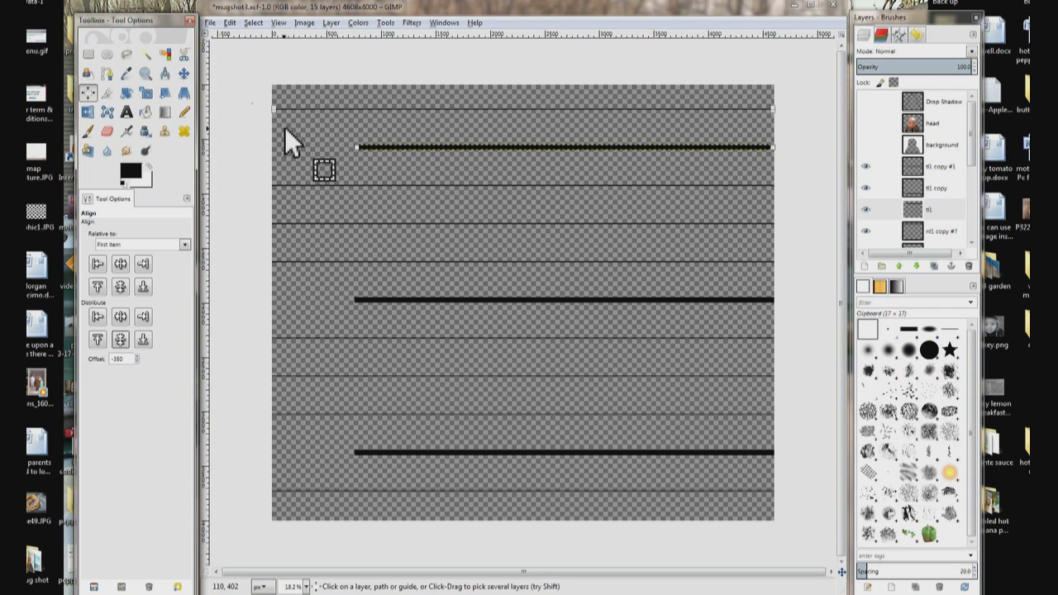
left_click(212, 25)
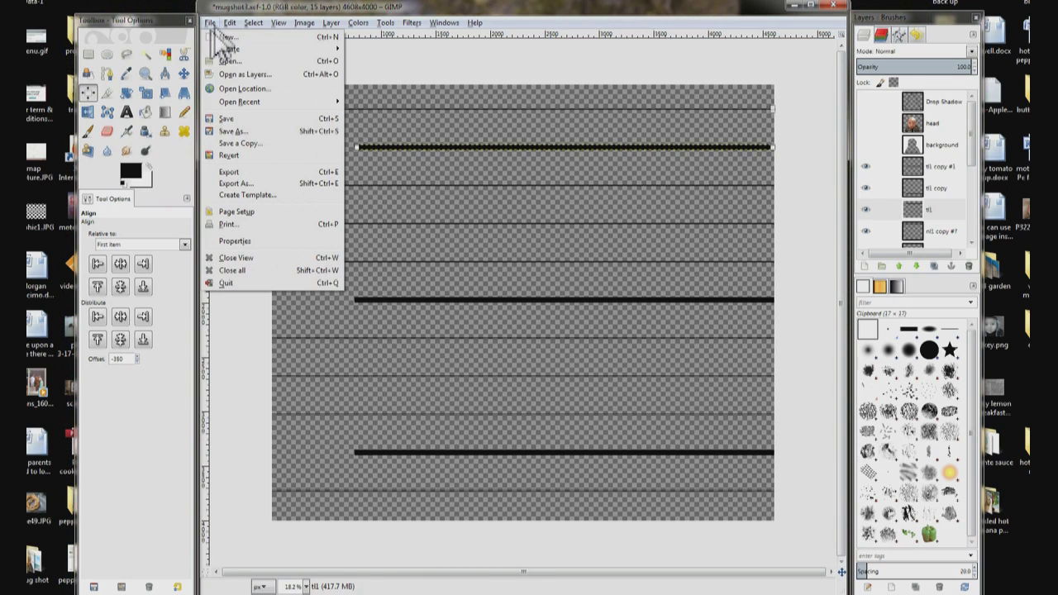
left_click(207, 119)
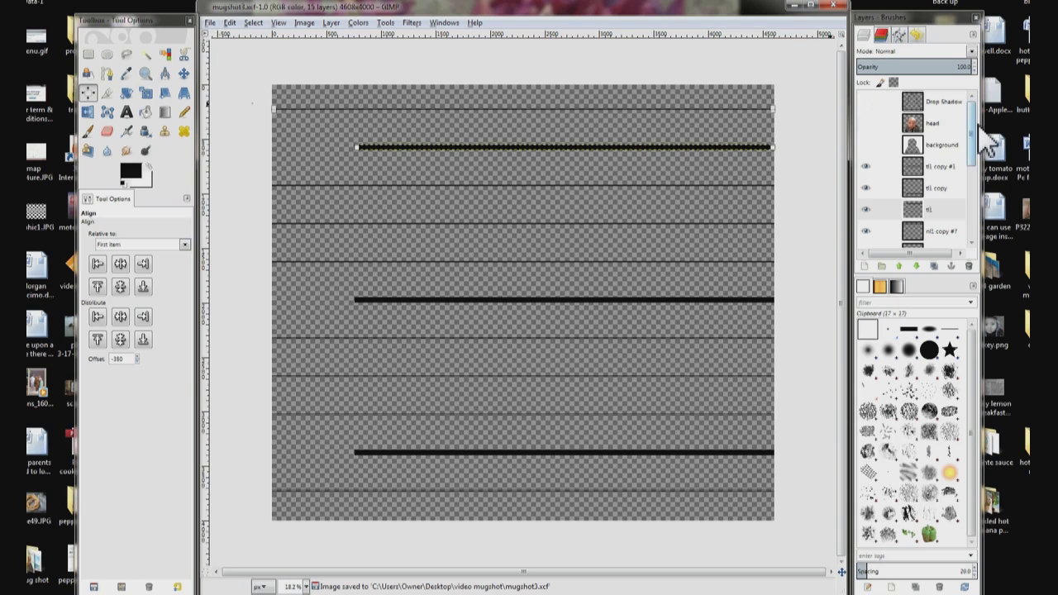
Make the head, Drop Shadow and background layers visible.
left_click(866, 124)
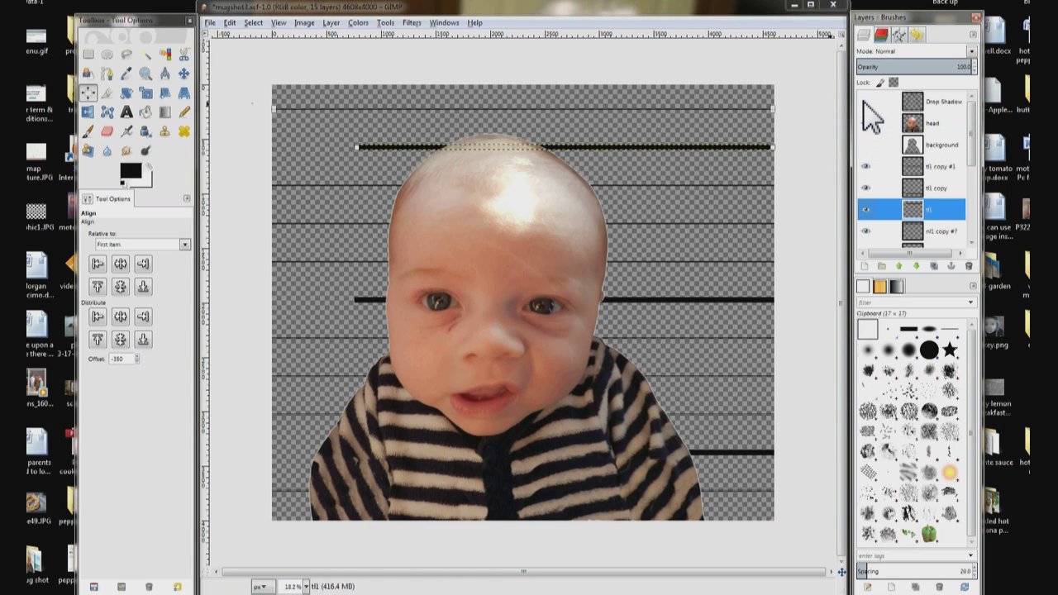
left_click(865, 101)
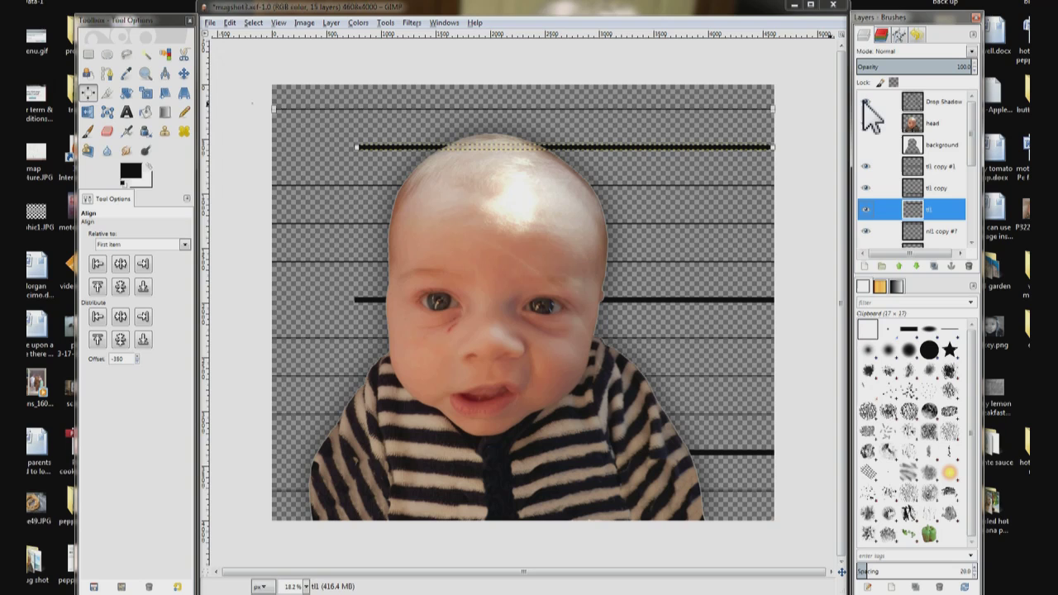
left_click(865, 145)
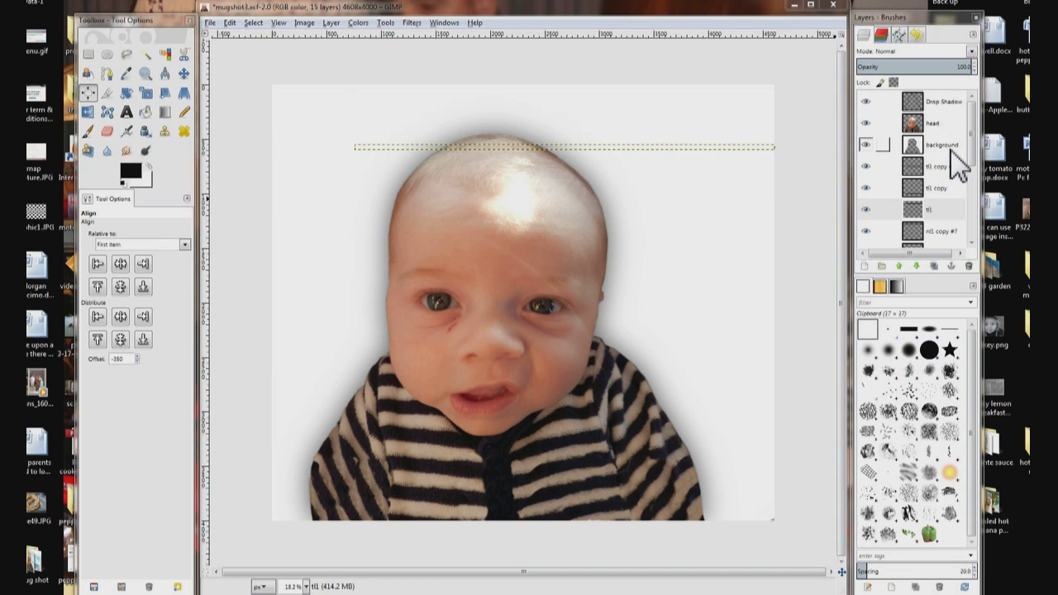
Lower the background layer in the layer stack until it sits beneath all thick and thin line layers, under nl1 copy.
left_click(943, 146)
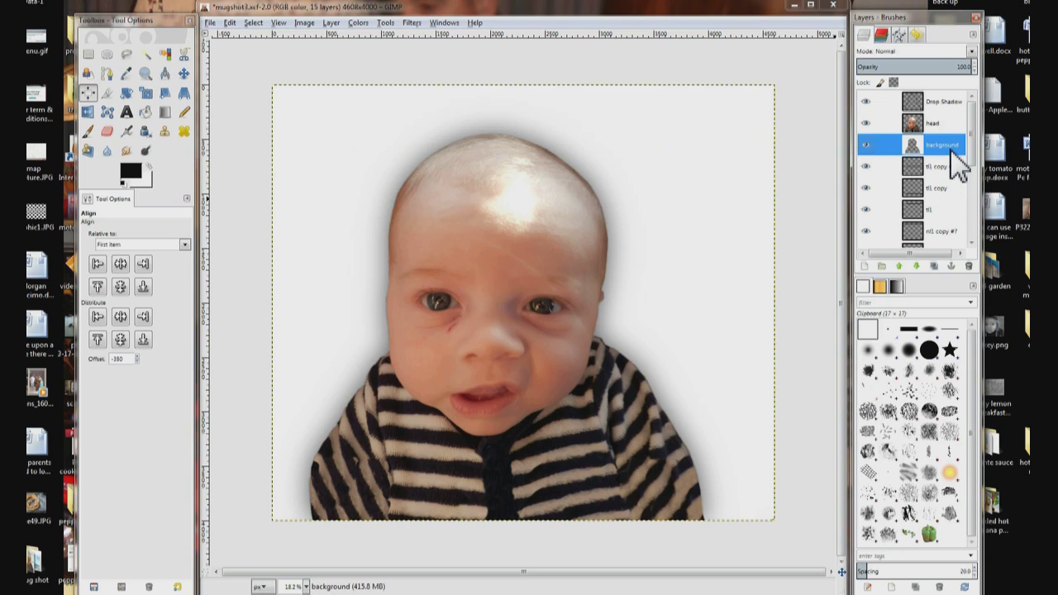
left_click(916, 267)
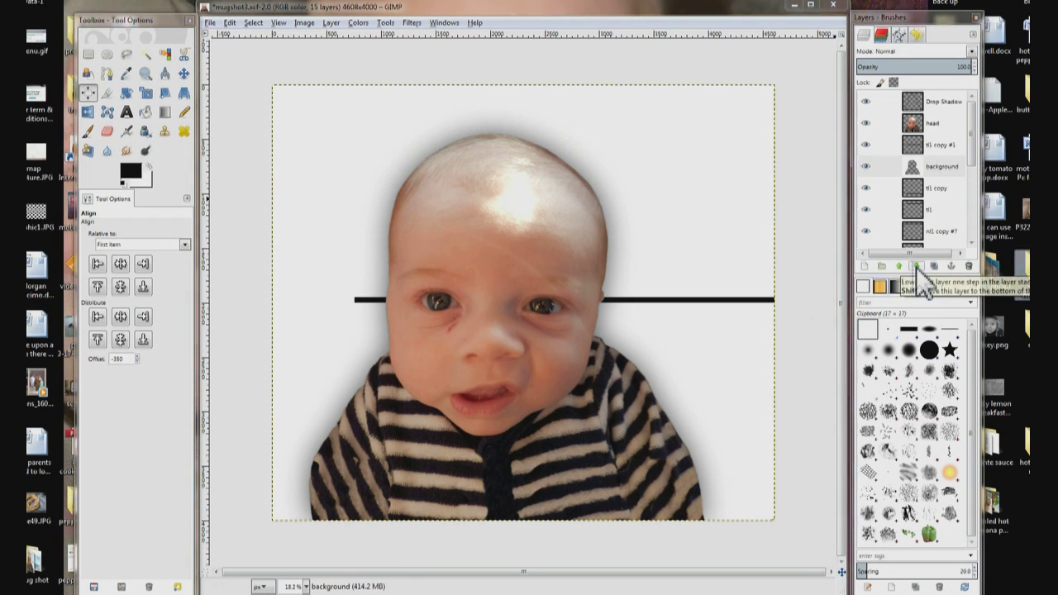
left_click(918, 267)
left_click(918, 267)
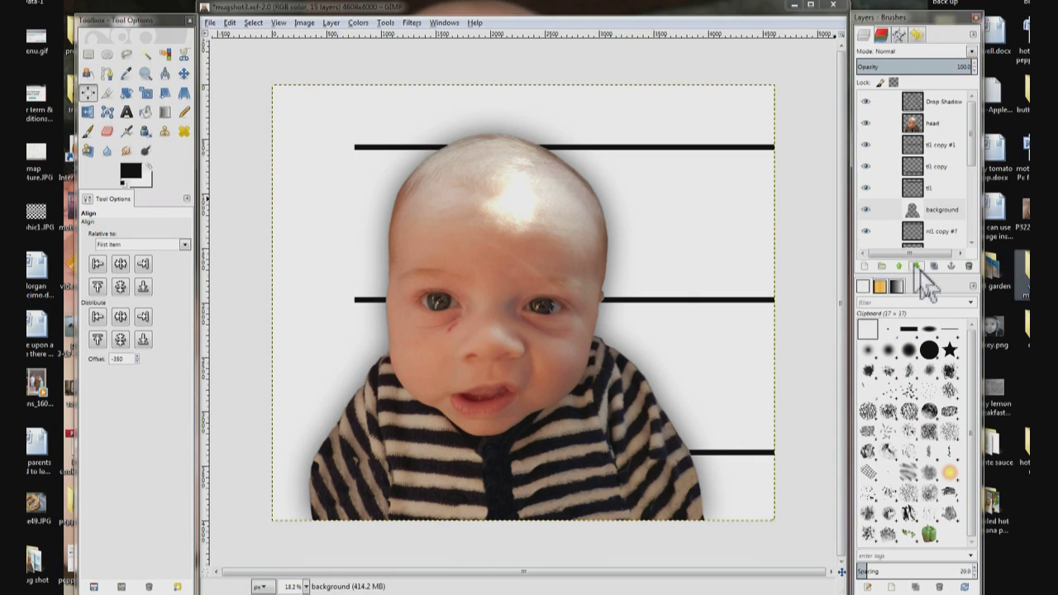
left_click(917, 267)
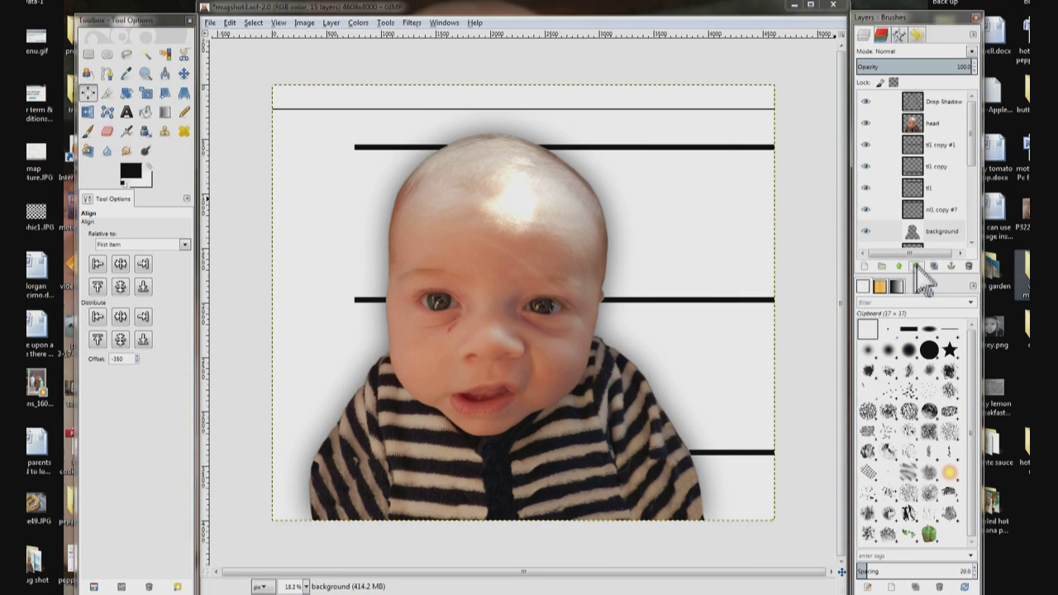
left_click(916, 266)
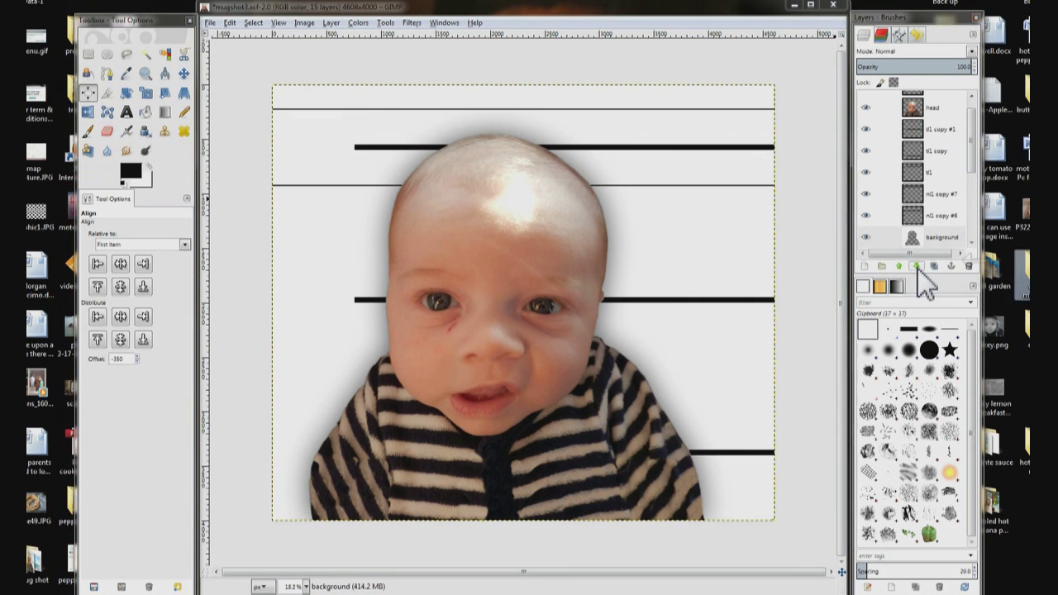
left_click(918, 267)
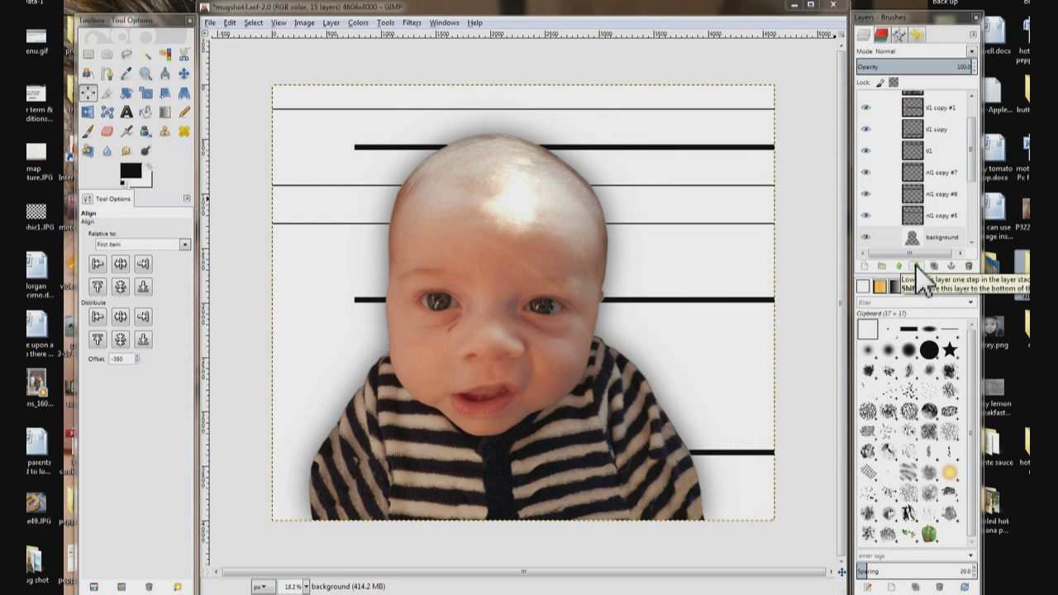
left_click(918, 268)
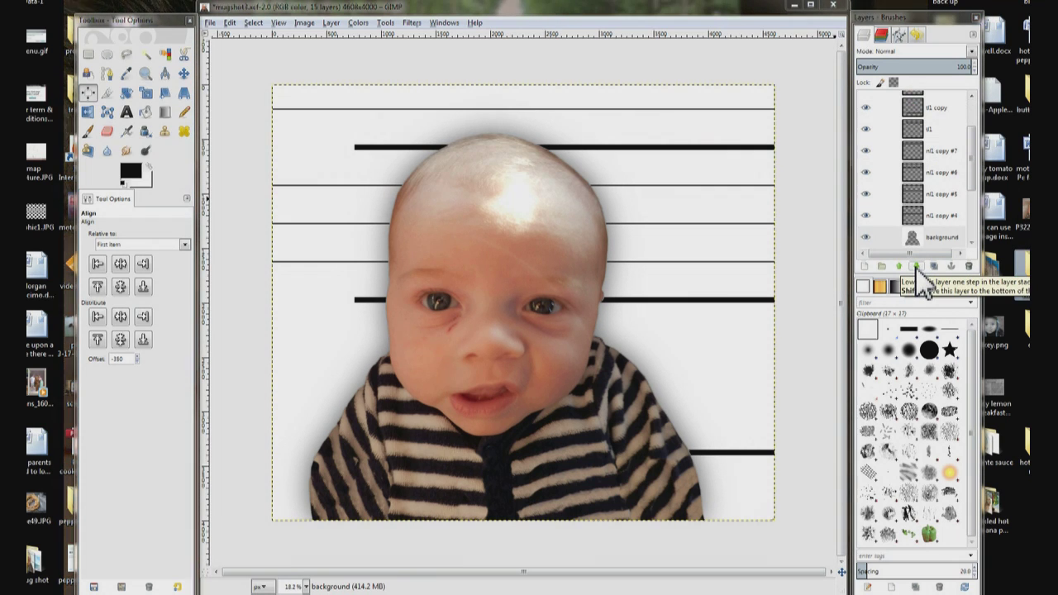
left_click(917, 267)
left_click(917, 267)
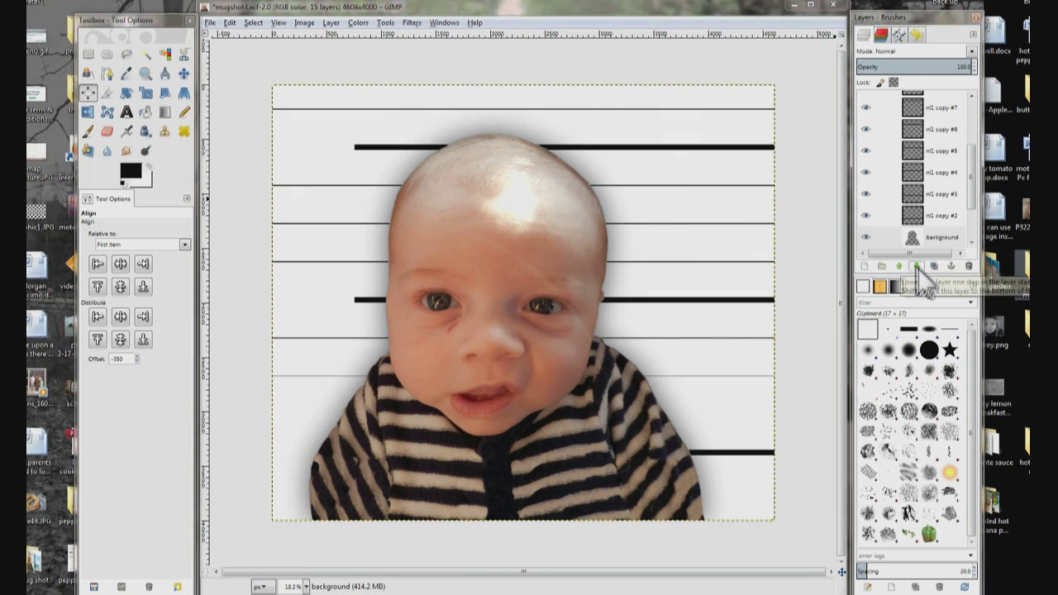
left_click(918, 267)
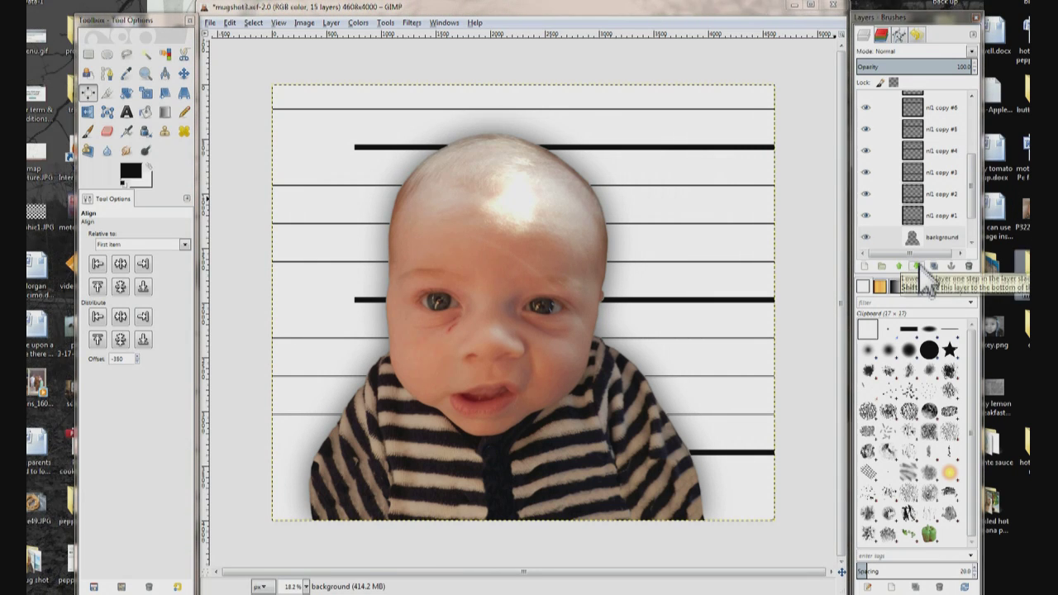
left_click(917, 267)
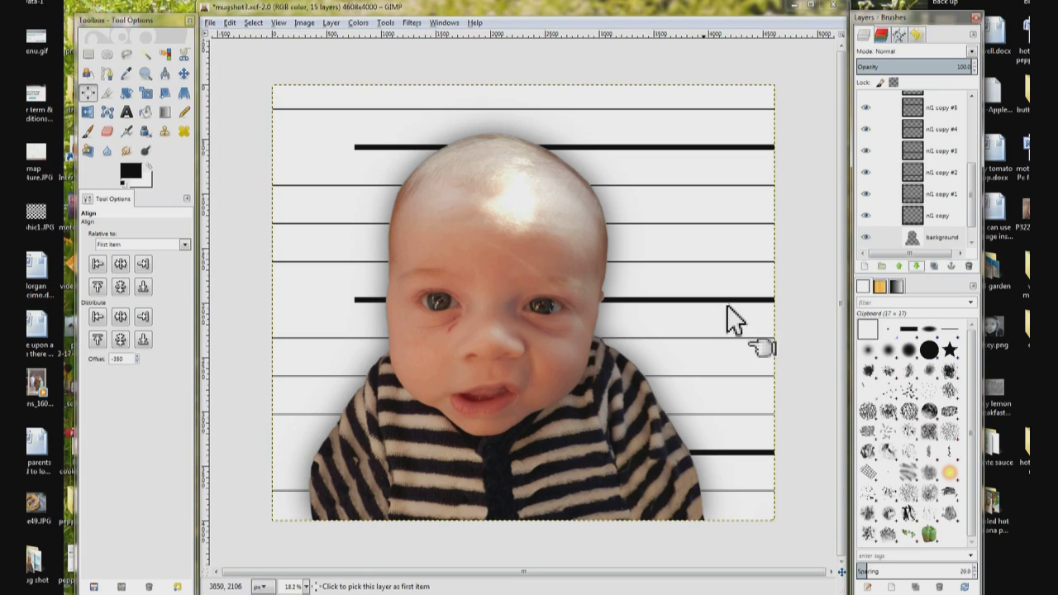
Save the image with its reordered layers.
left_click_drag(865, 216, 863, 192)
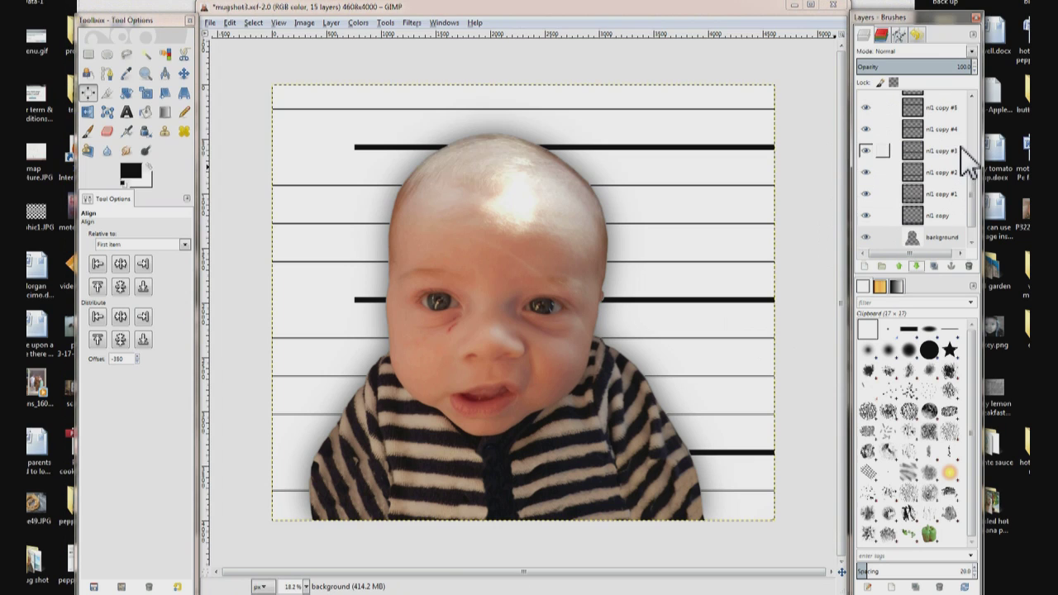
left_click(209, 23)
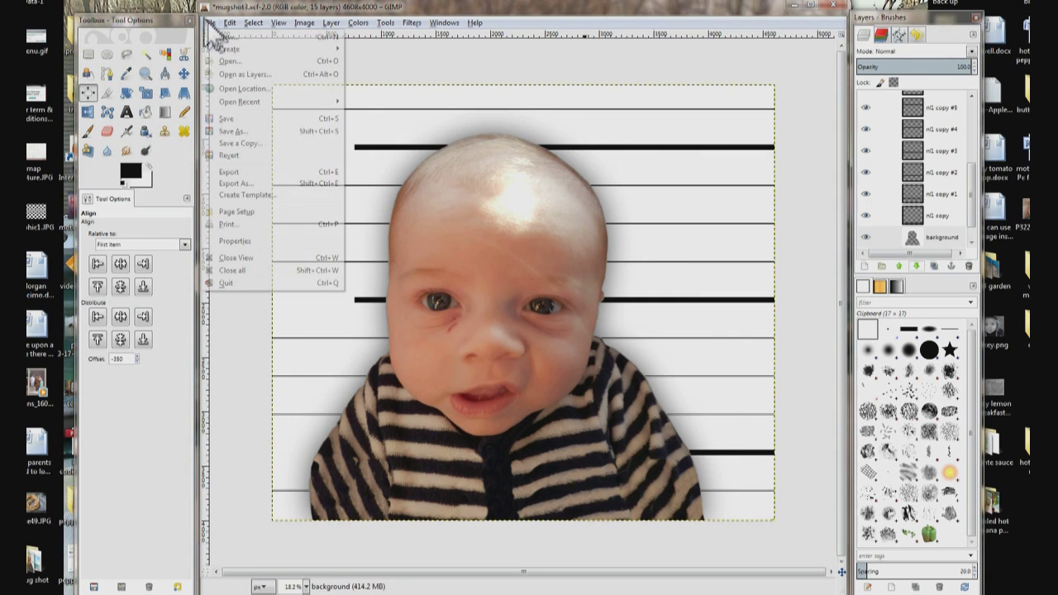
left_click(224, 120)
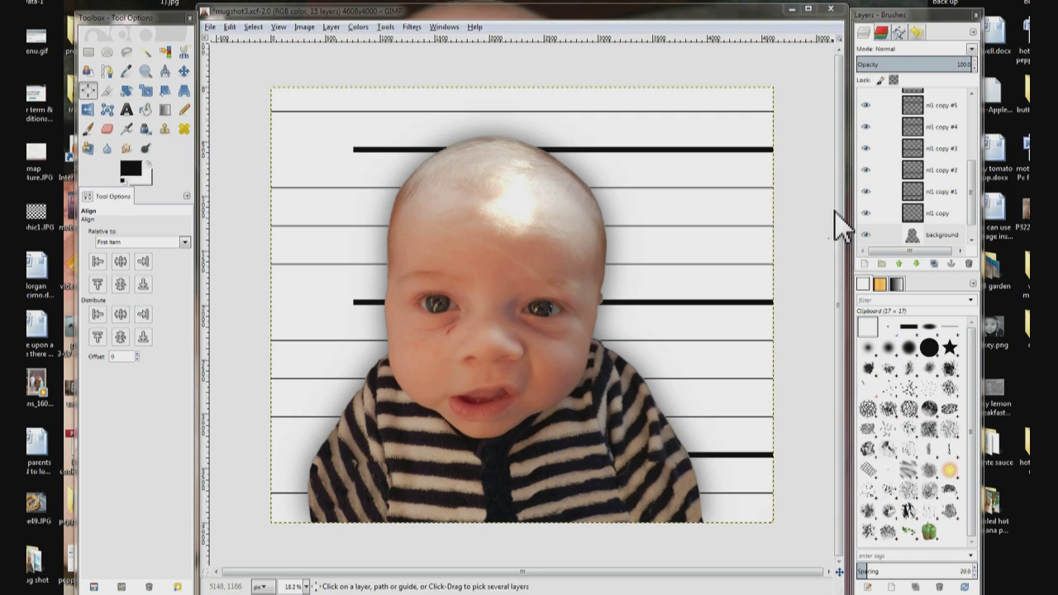
Hide the background, Drop Shadow and head layers so only the chart lines are shown.
left_click(866, 234)
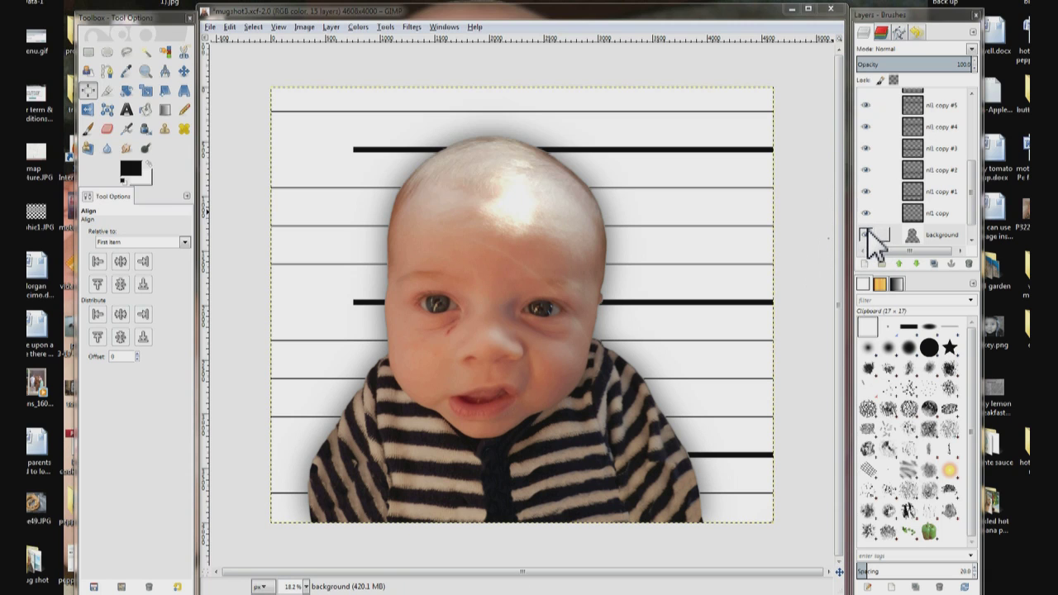
left_click(872, 238)
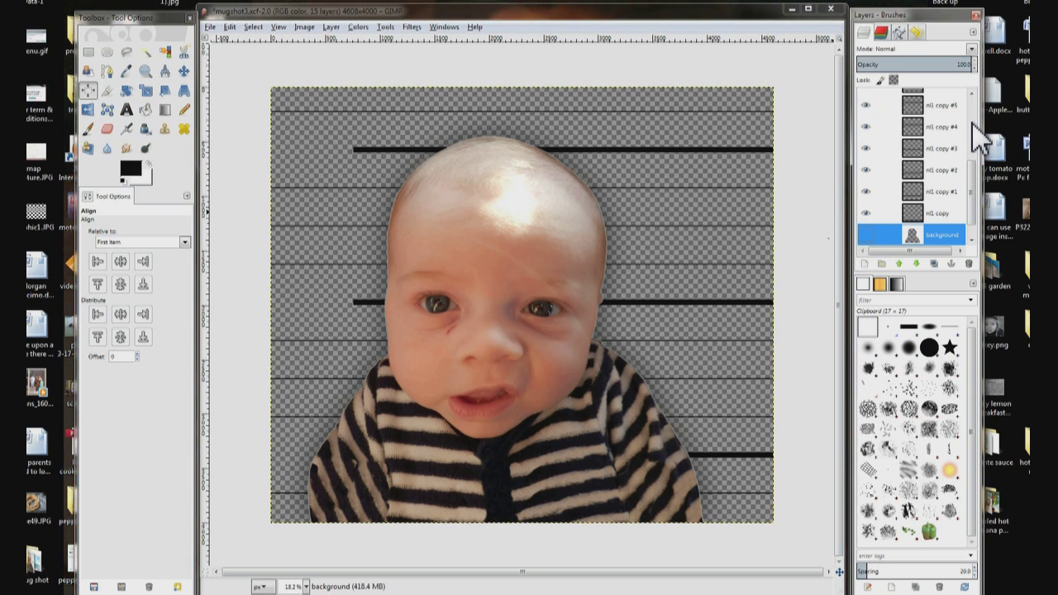
scroll(972, 125, "up", 5)
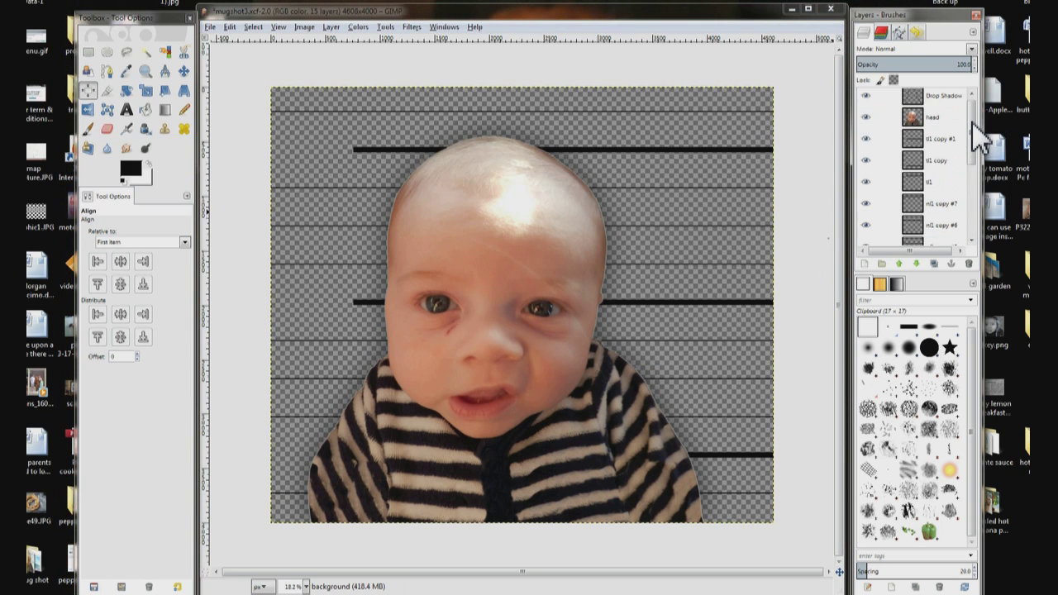
left_click(865, 96)
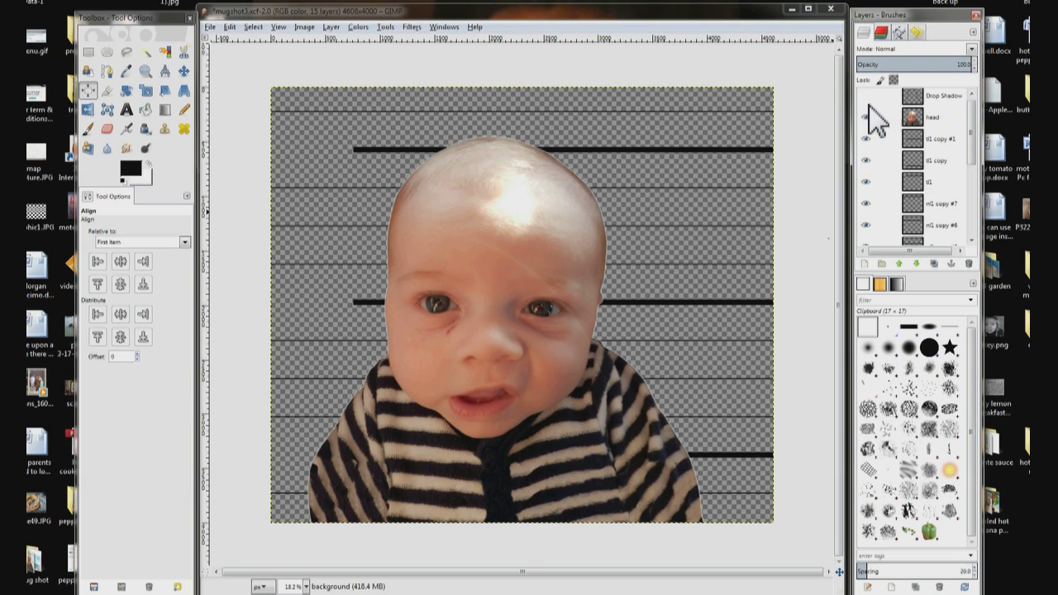
left_click(866, 117)
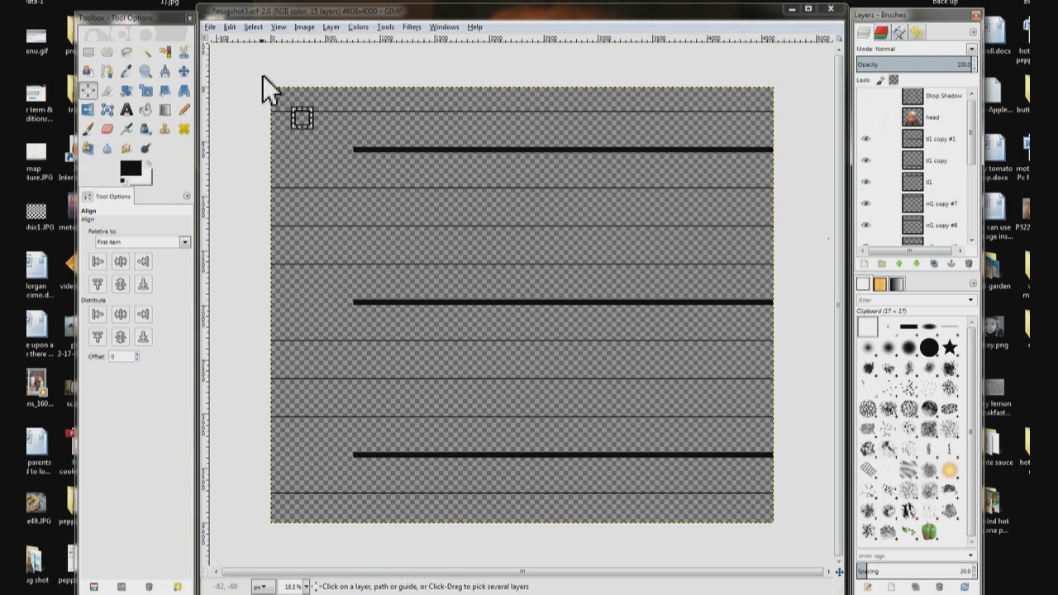
Add the text label 20" in Arial at 400 px beside the start of the top thick line.
left_click(126, 112)
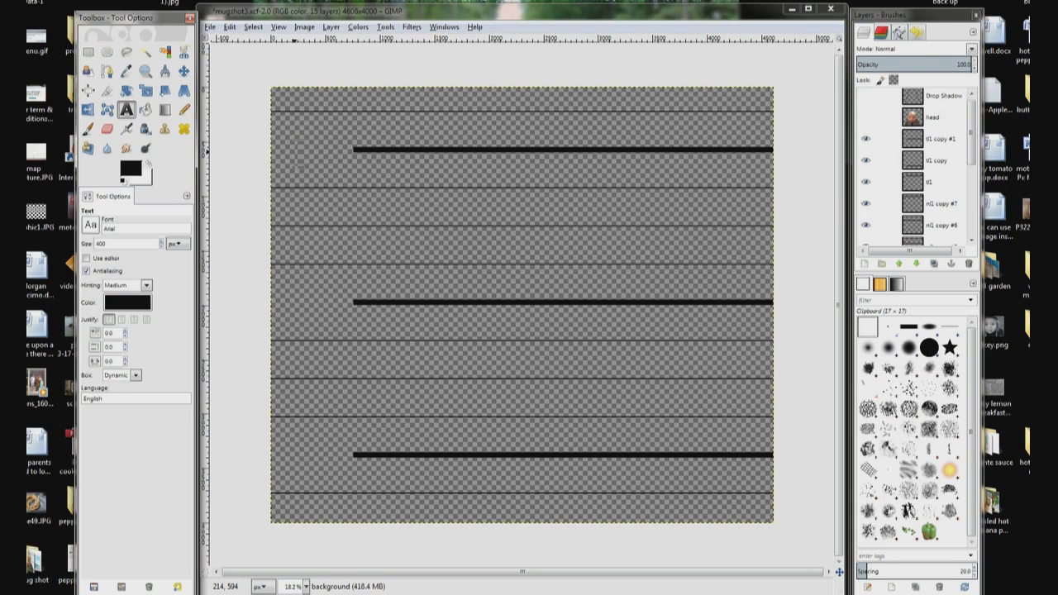
left_click(291, 147)
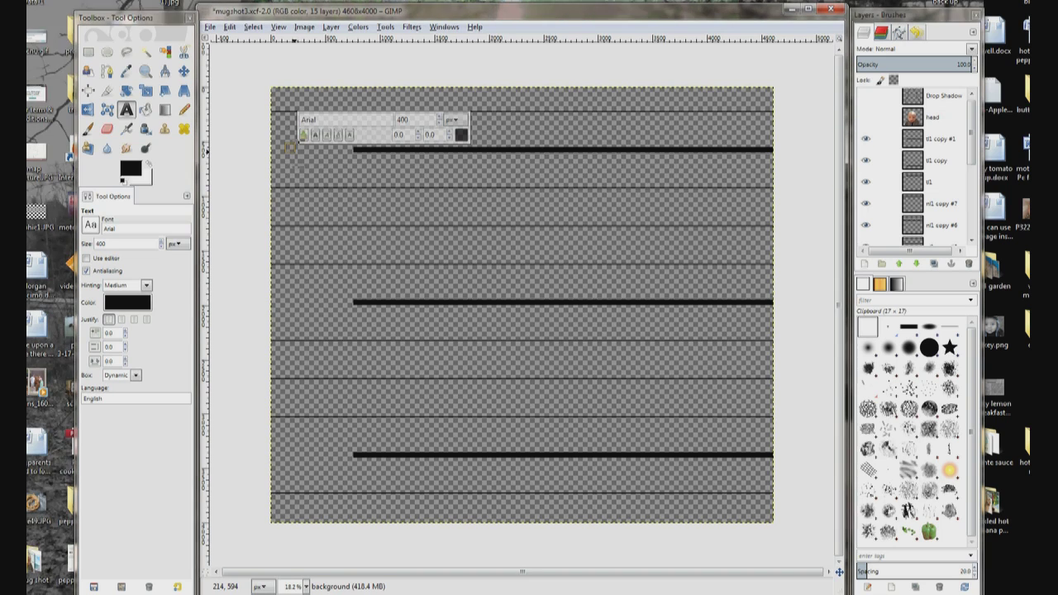
type("20")
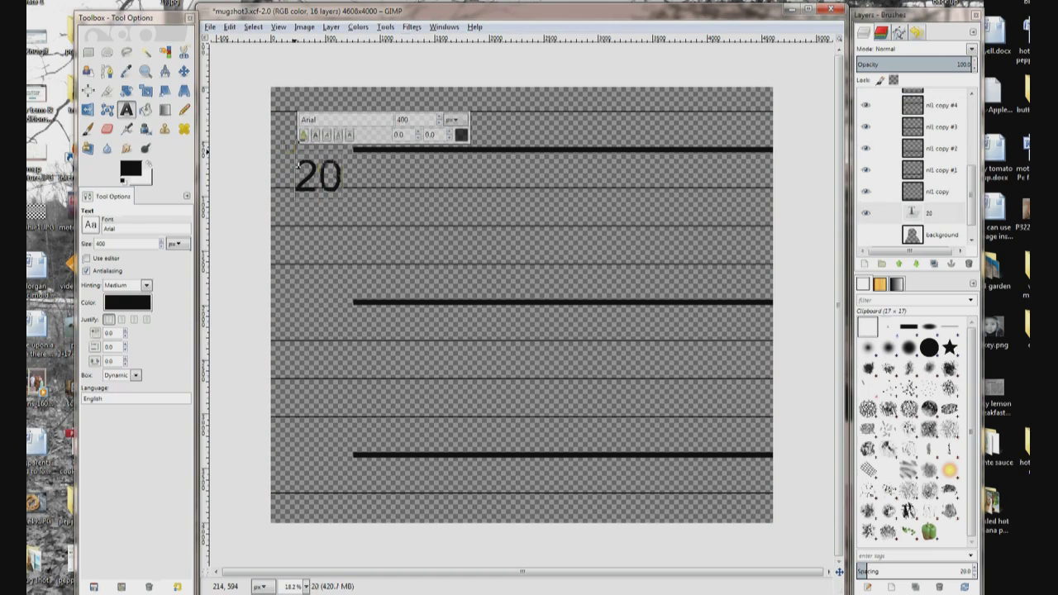
type("\"")
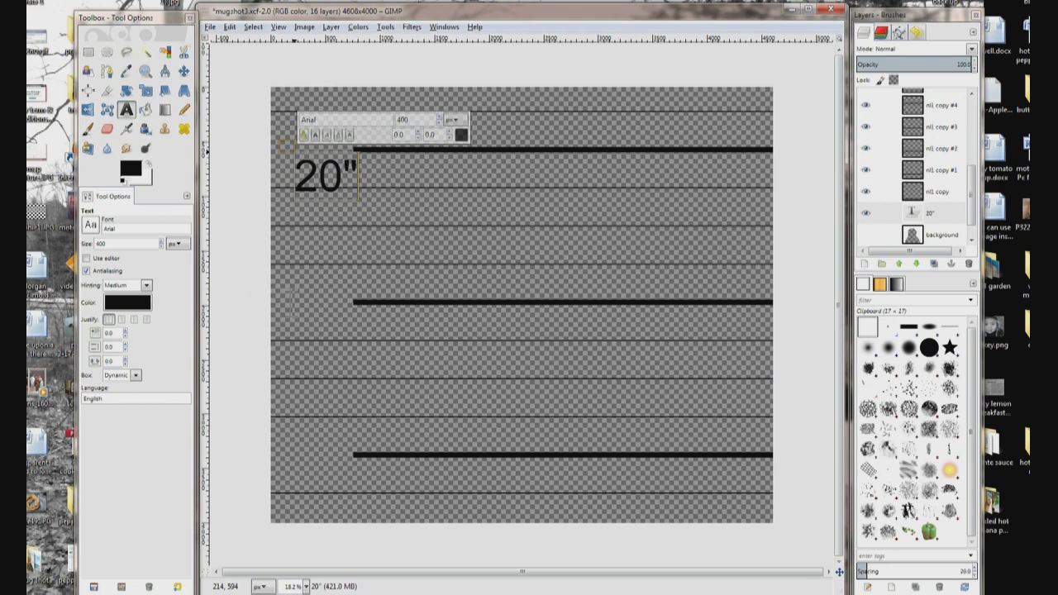
Add the text labels 16" and 12" in Arial 400 px beside the middle and bottom thick lines.
left_click(281, 294)
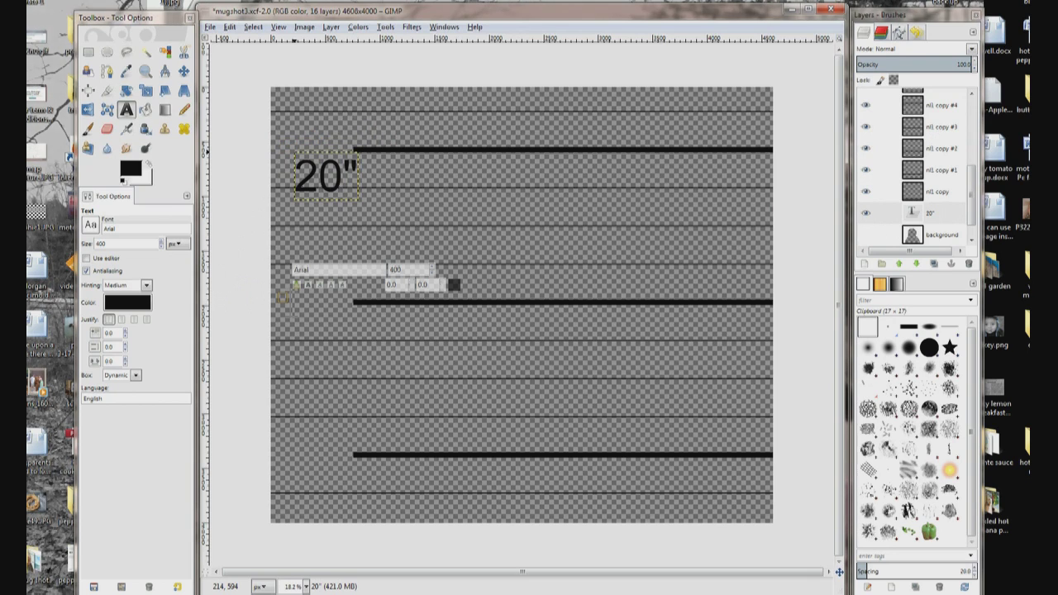
type("16")
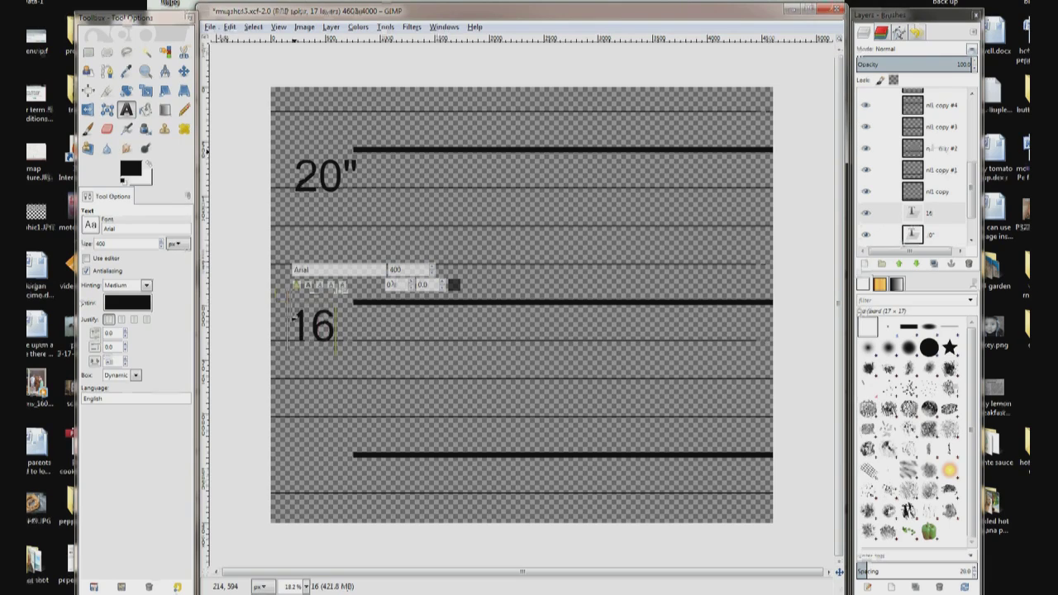
type("\"")
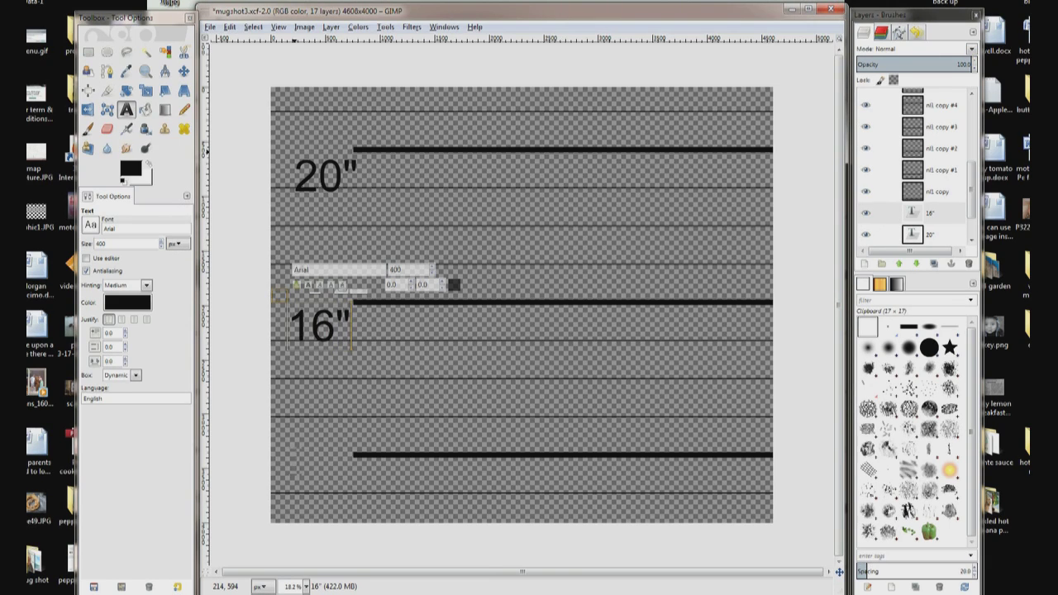
left_click(281, 444)
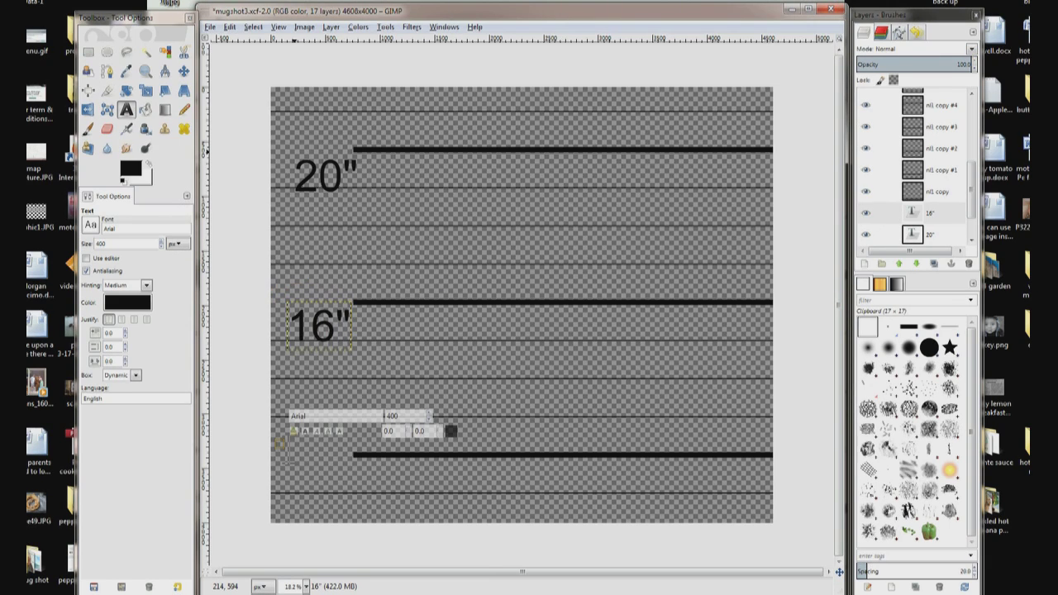
type("12")
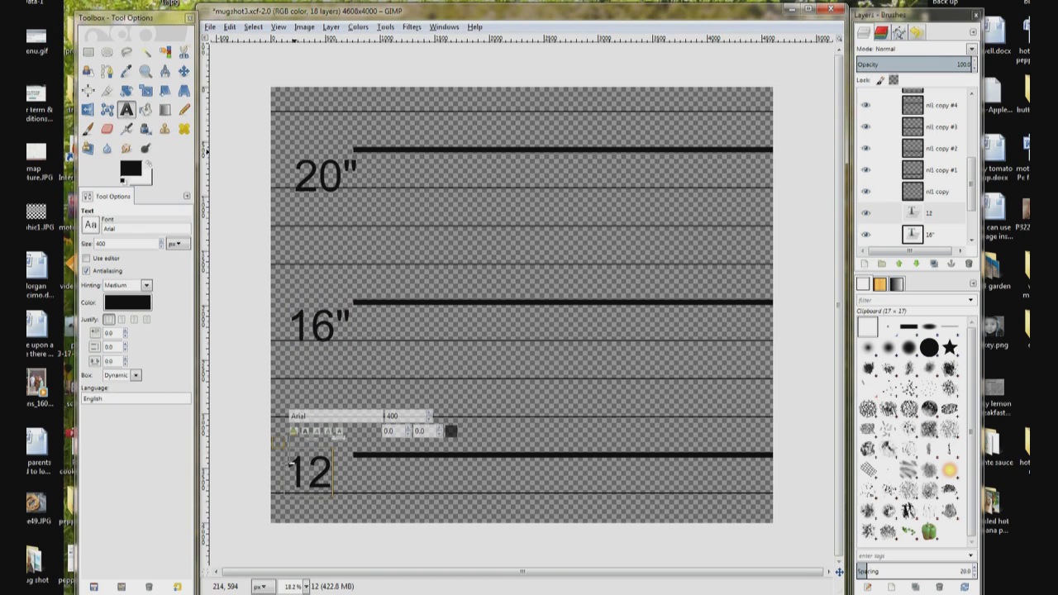
type("\"")
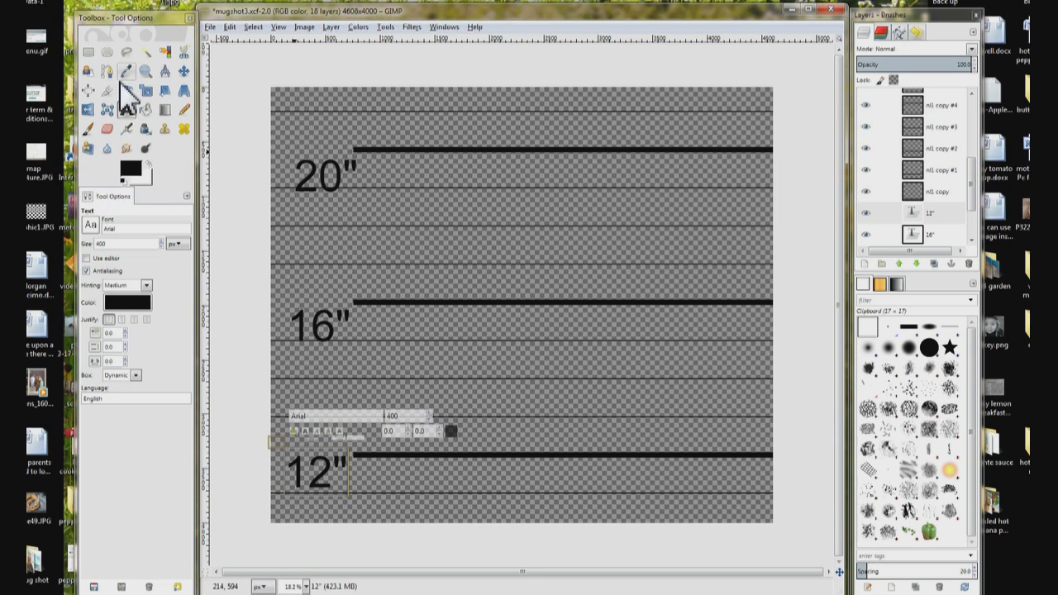
Align the 20" label's vertical middle to the top thick line, using the line as first item.
left_click(87, 91)
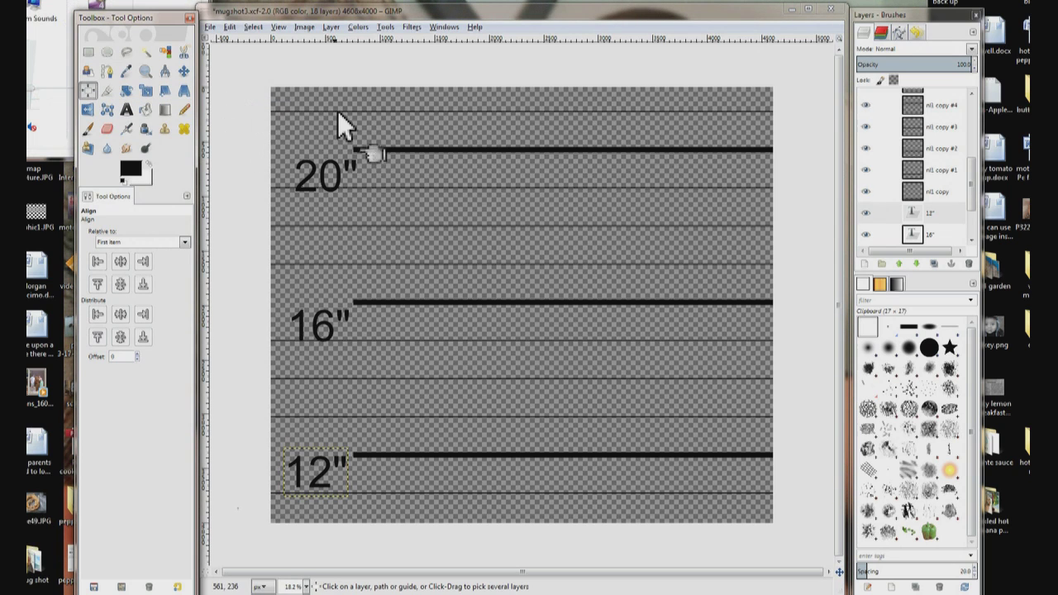
left_click(391, 149)
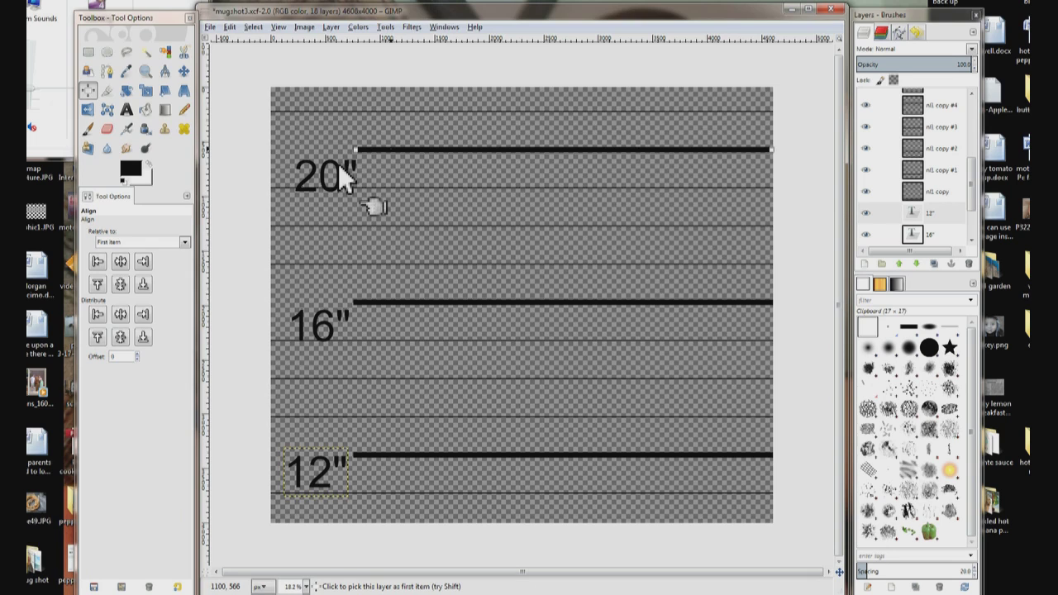
key("shift")
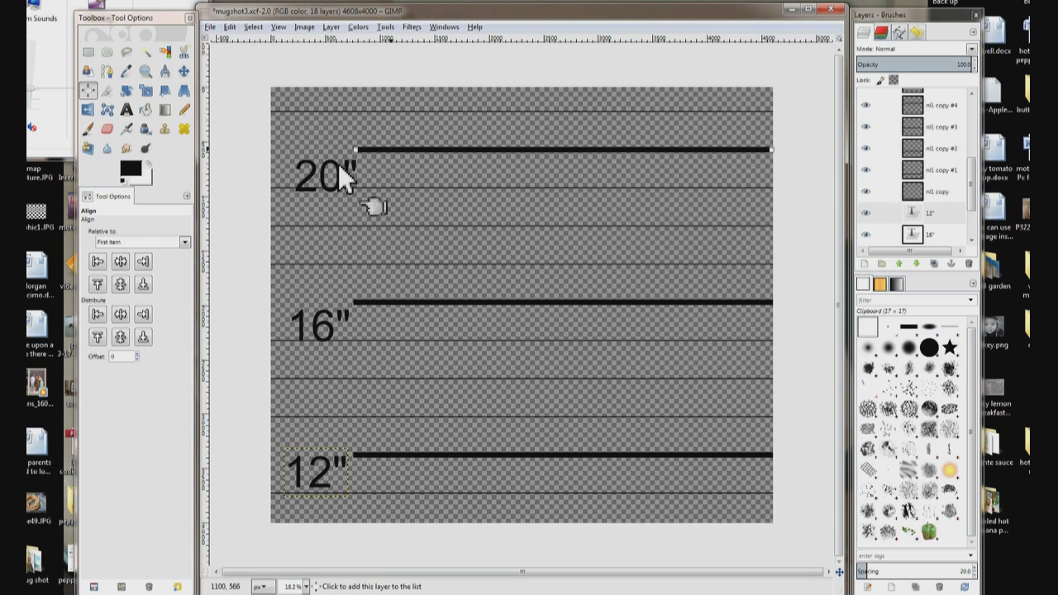
left_click(339, 165, "shift")
left_click(119, 284)
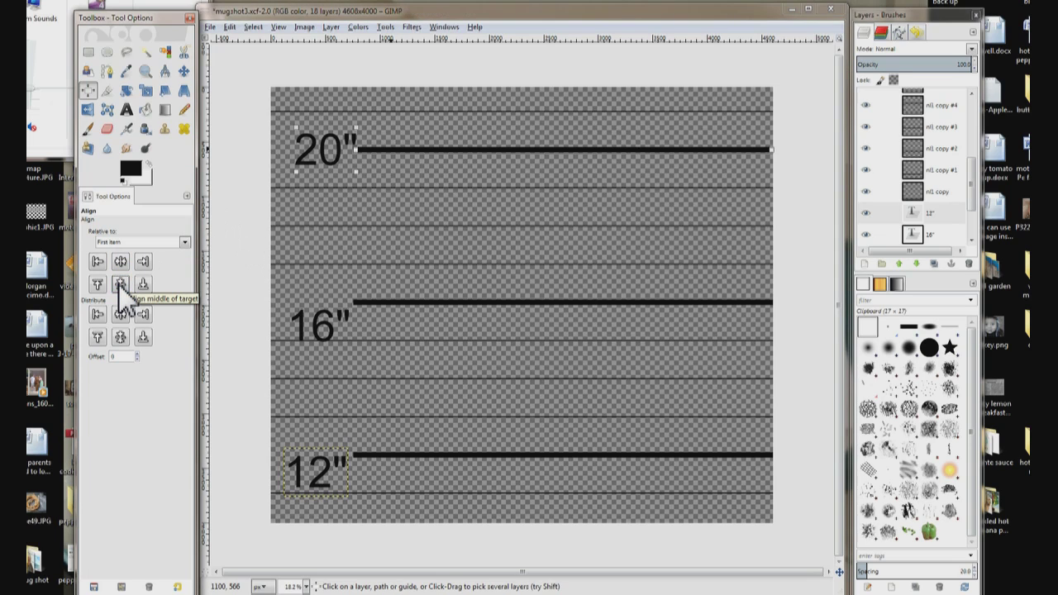
Align the 16" label's vertical middle to the middle thick line, using the line as first item.
left_click(424, 302)
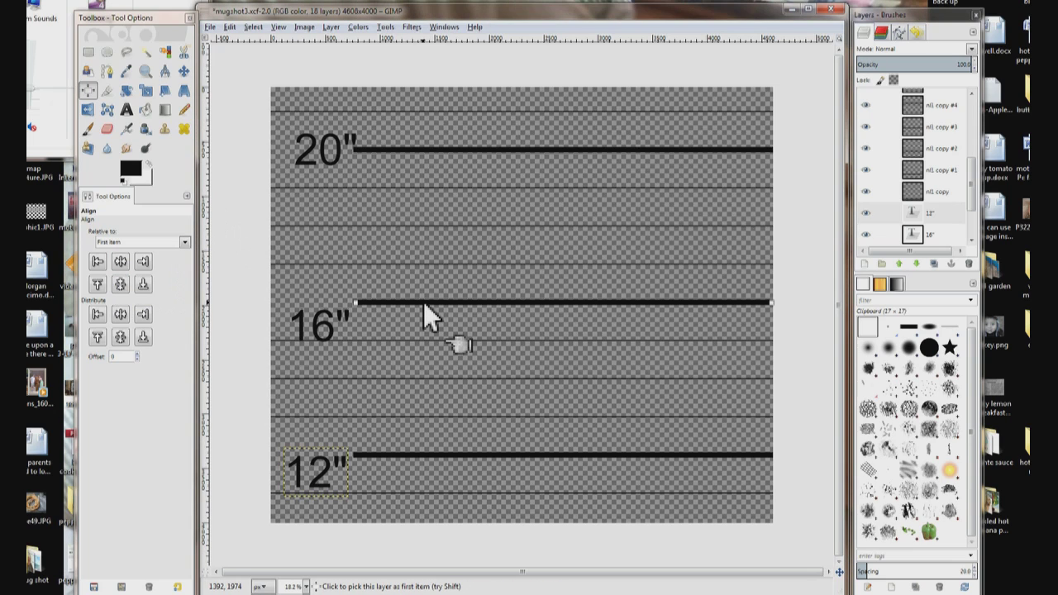
key("shift")
left_click(317, 323, "shift")
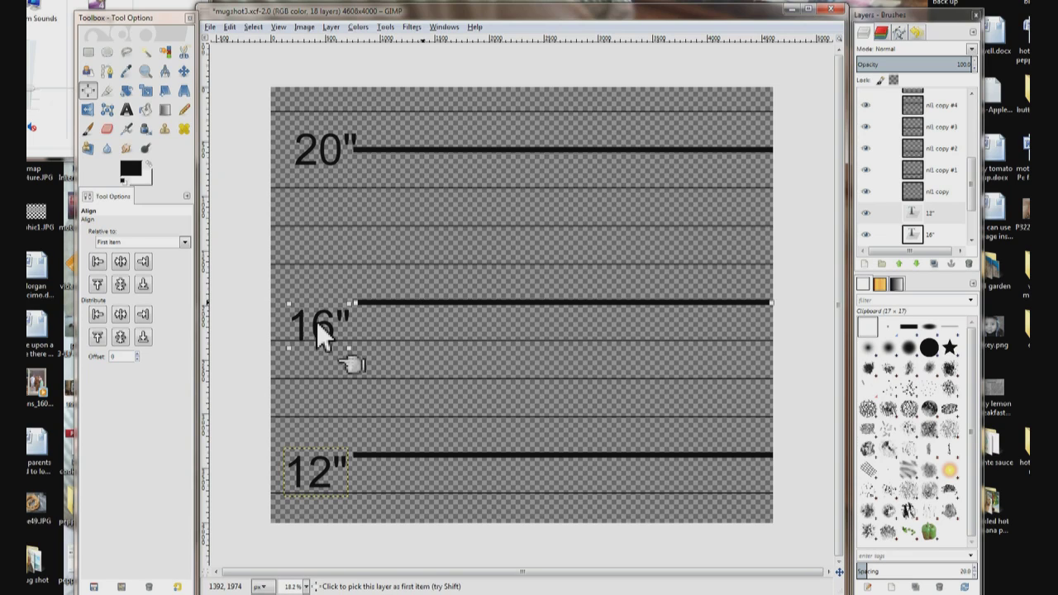
left_click(121, 285)
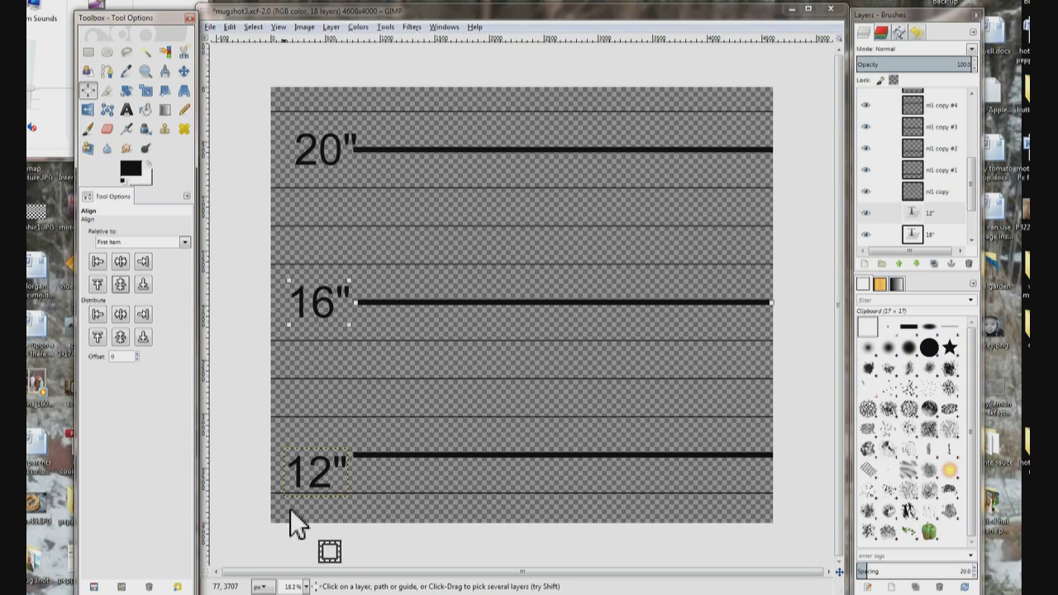
Align the 12" label's vertical middle to the bottom thick line, using the line as first item.
left_click(390, 455)
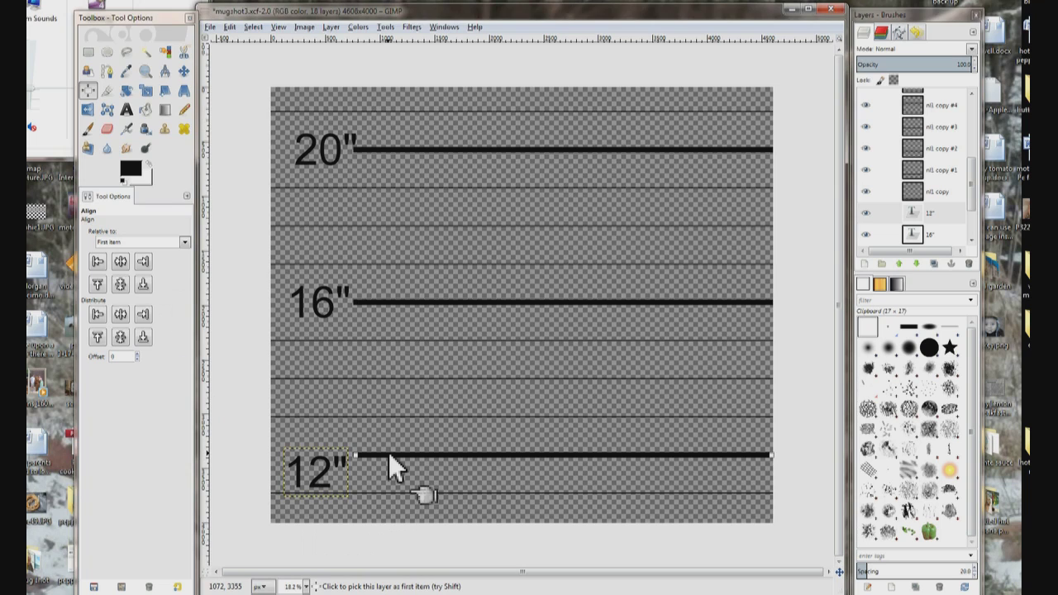
key("shift")
left_click(319, 456, "shift")
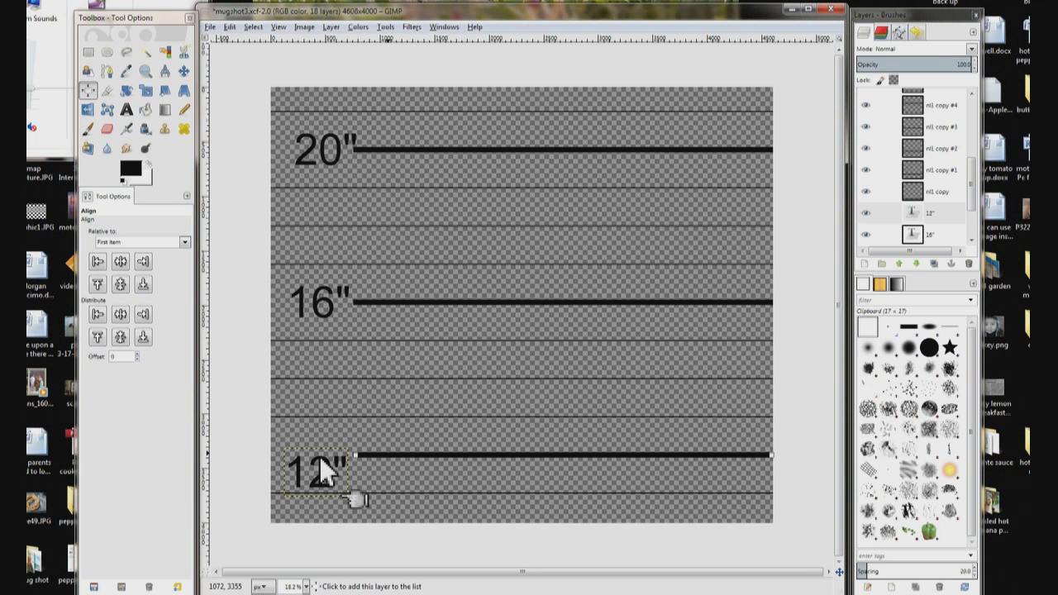
left_click(127, 282)
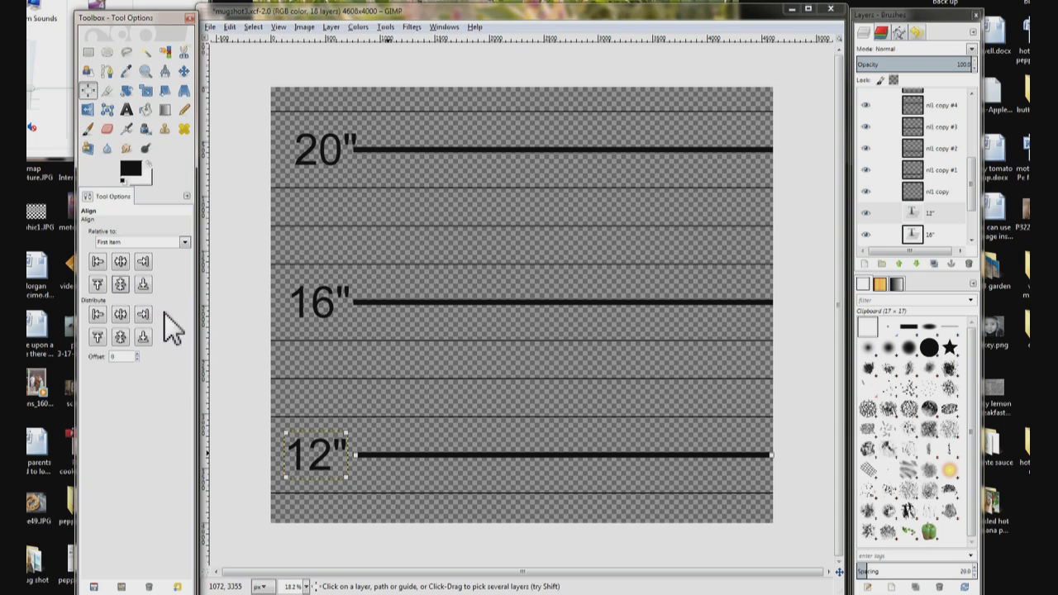
left_click(235, 492)
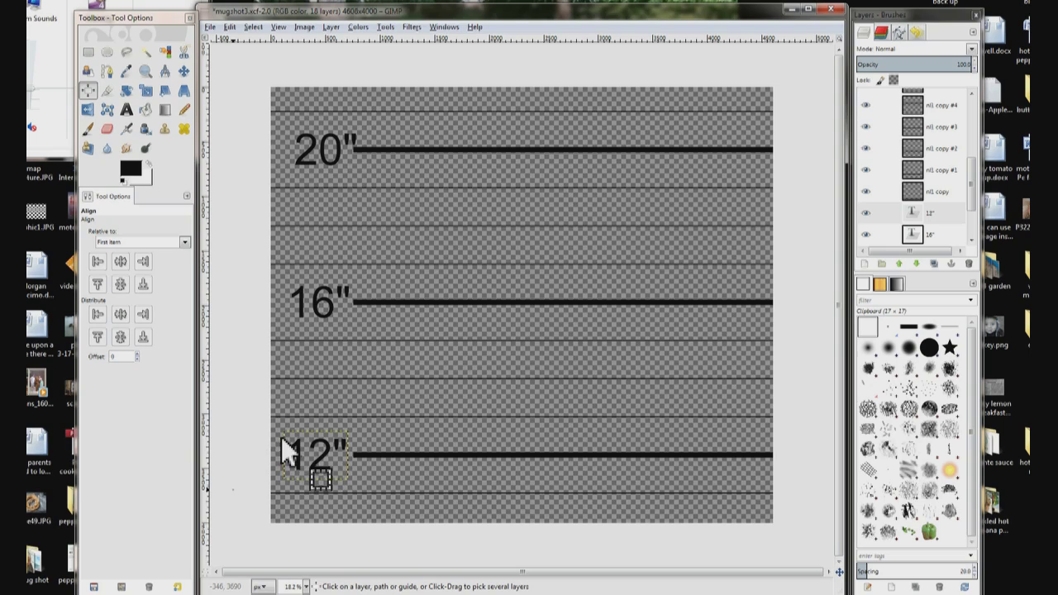
Align the left edges of the 16" and 20" labels to the 12" label, using the 12" label as first item.
left_click(327, 443)
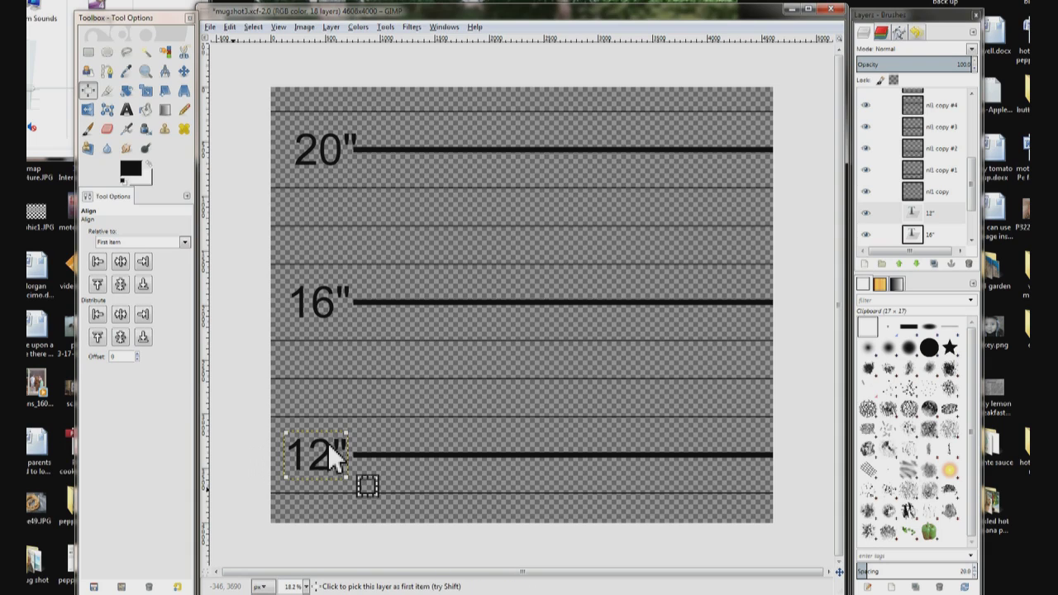
left_click(319, 303, "shift")
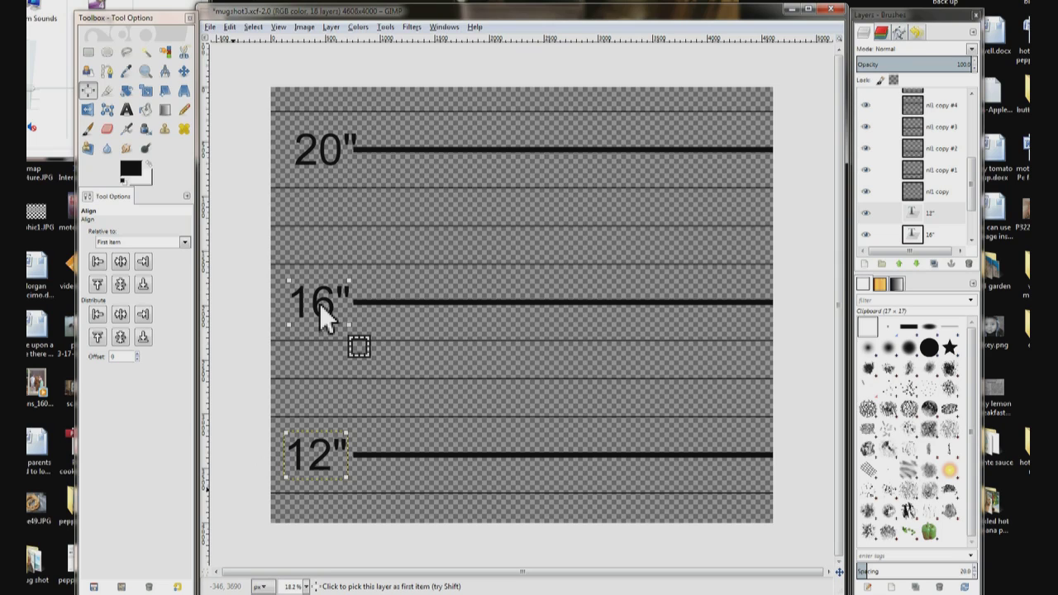
left_click(313, 141, "shift")
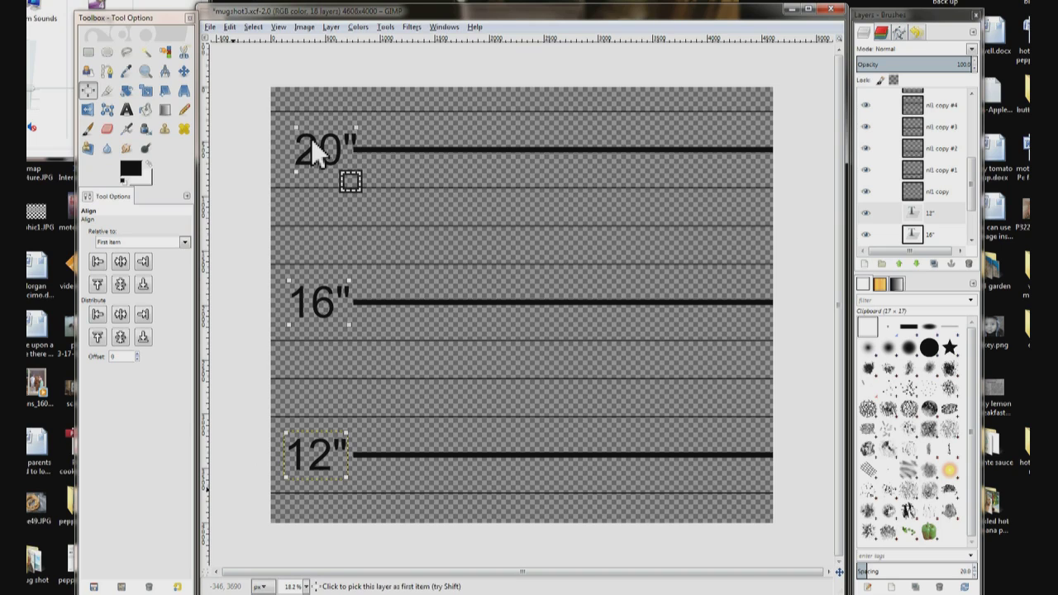
left_click(98, 261)
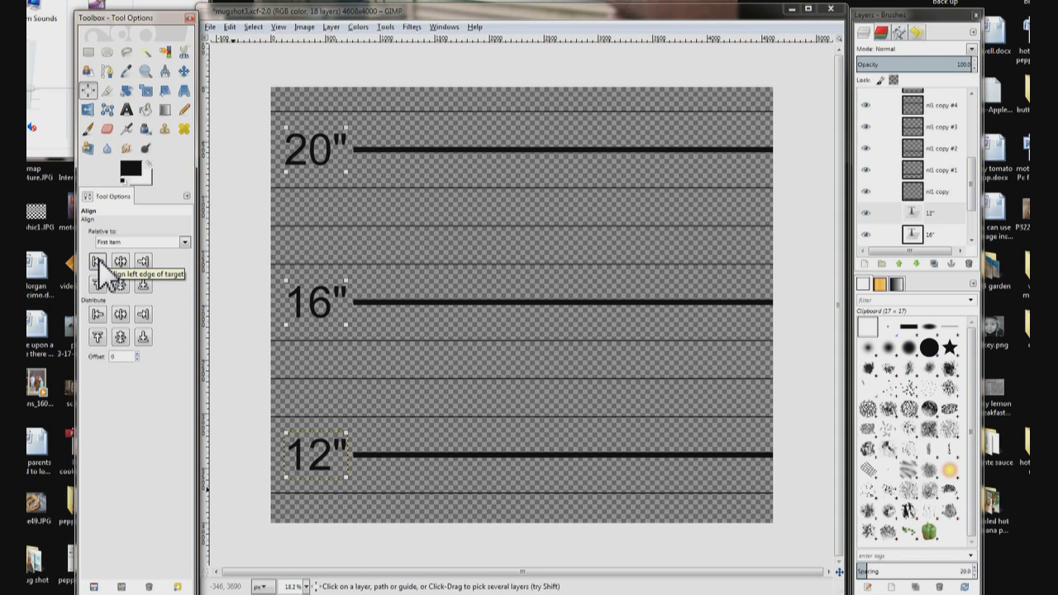
left_click(225, 108)
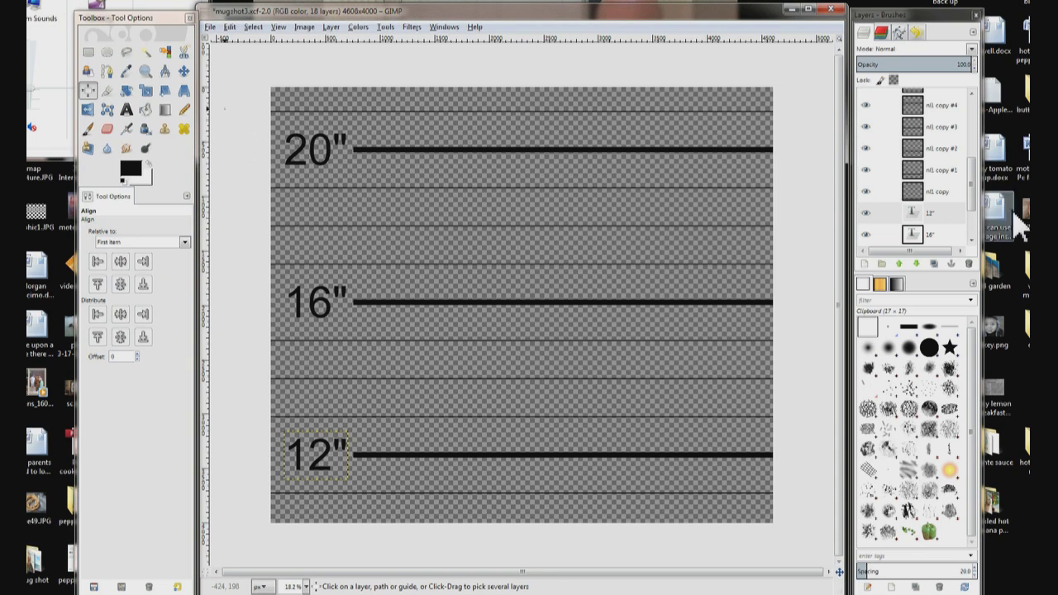
Make the background, head and Drop Shadow layers visible again and save the image.
left_click(973, 221)
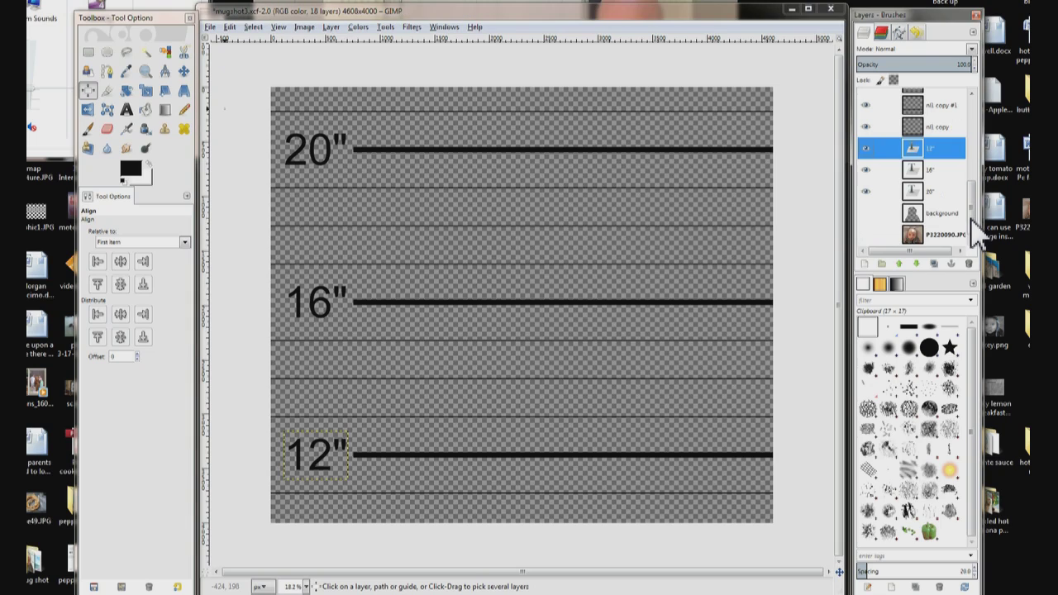
left_click(866, 214)
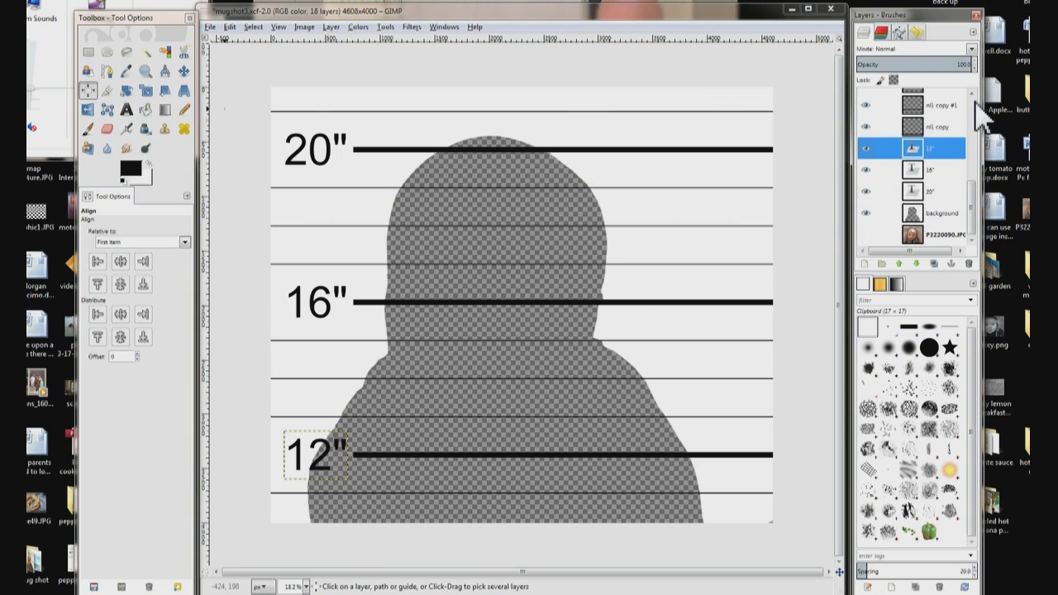
scroll(974, 105, "up", 5)
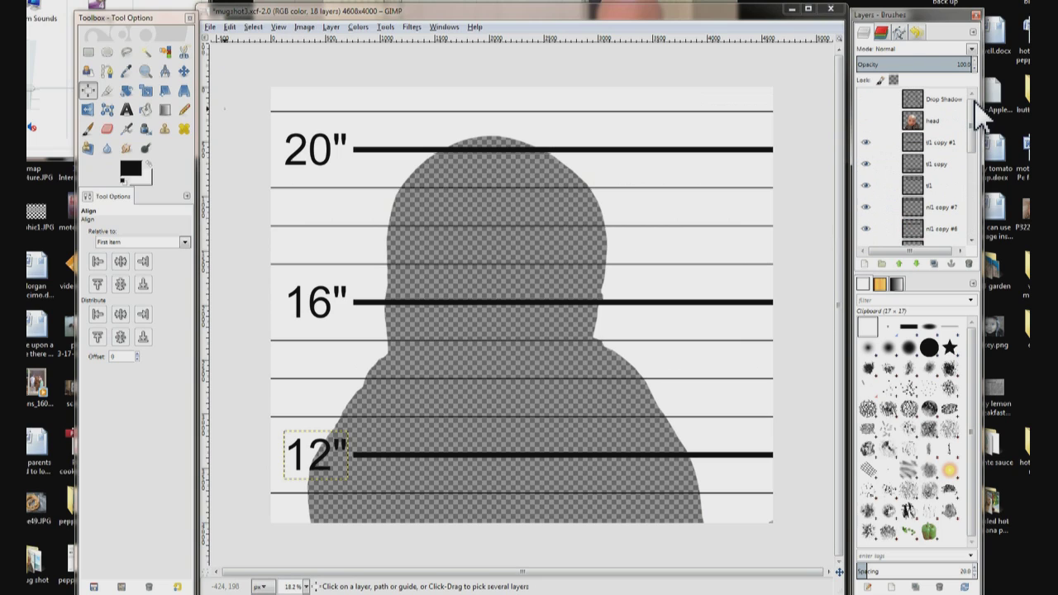
left_click(866, 121)
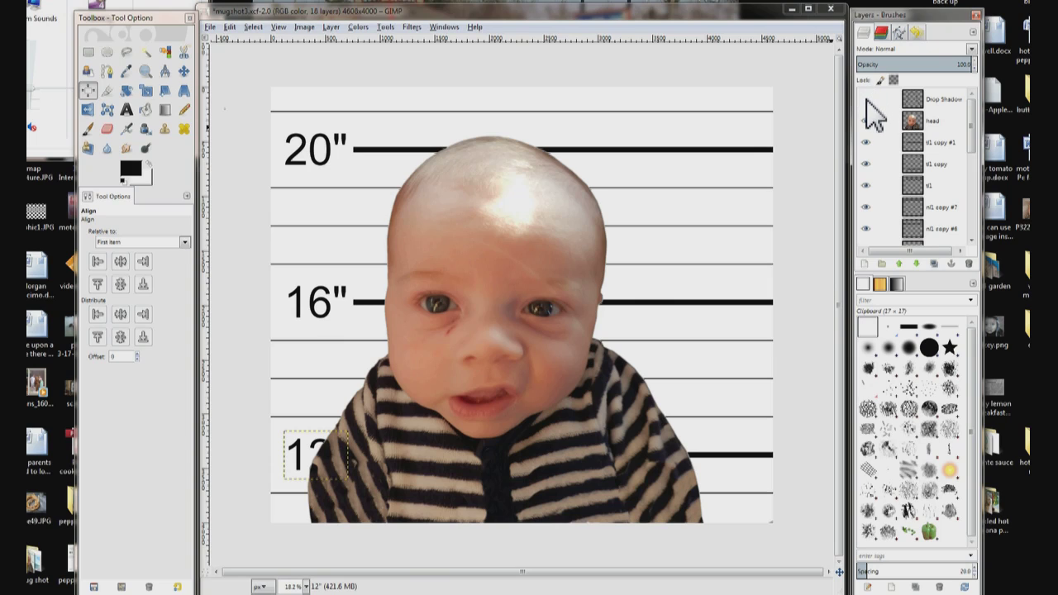
left_click(866, 99)
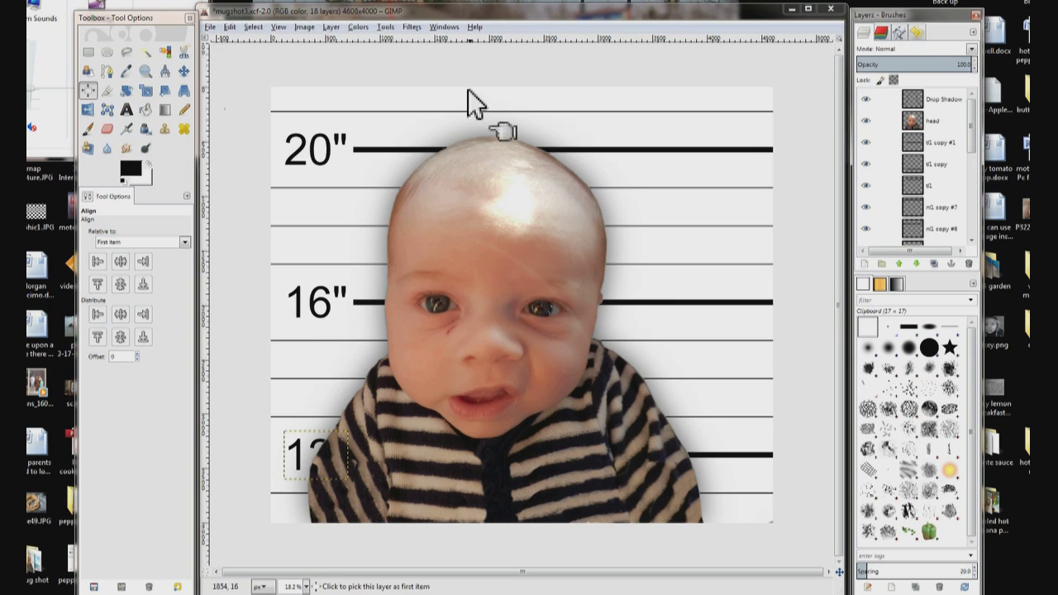
left_click(210, 27)
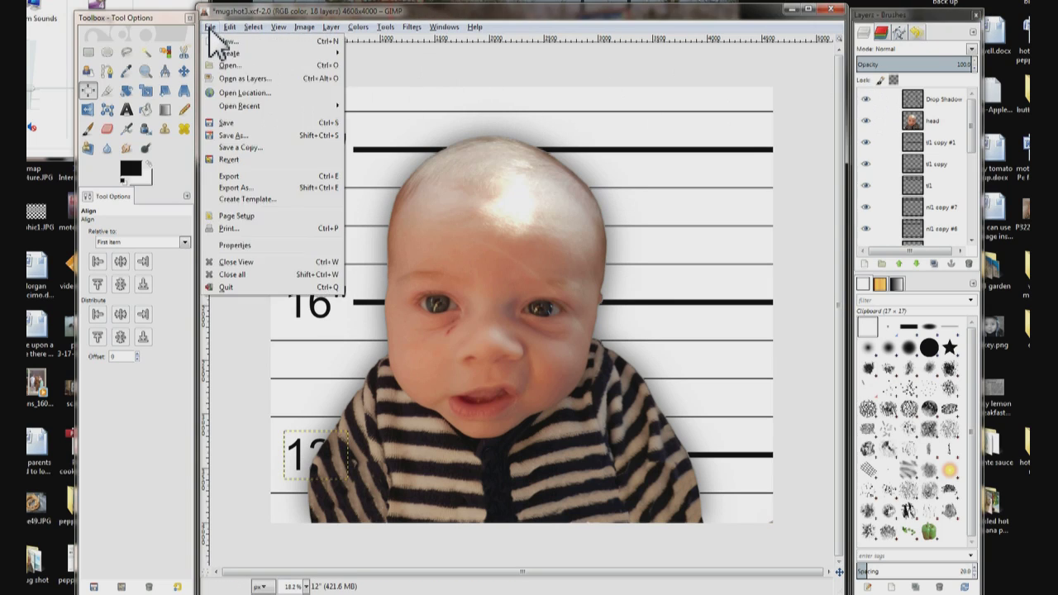
left_click(229, 122)
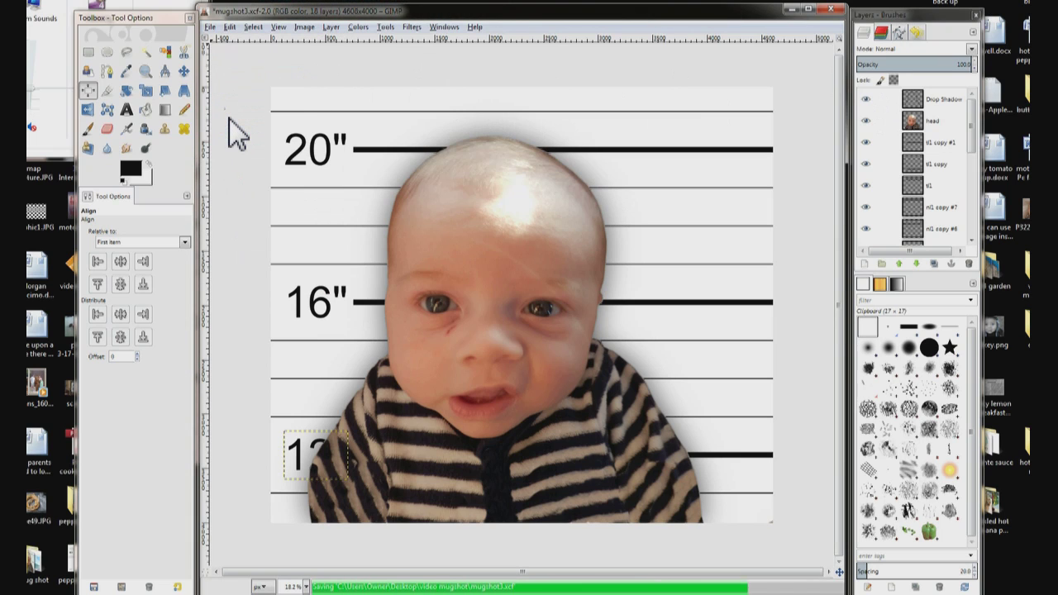